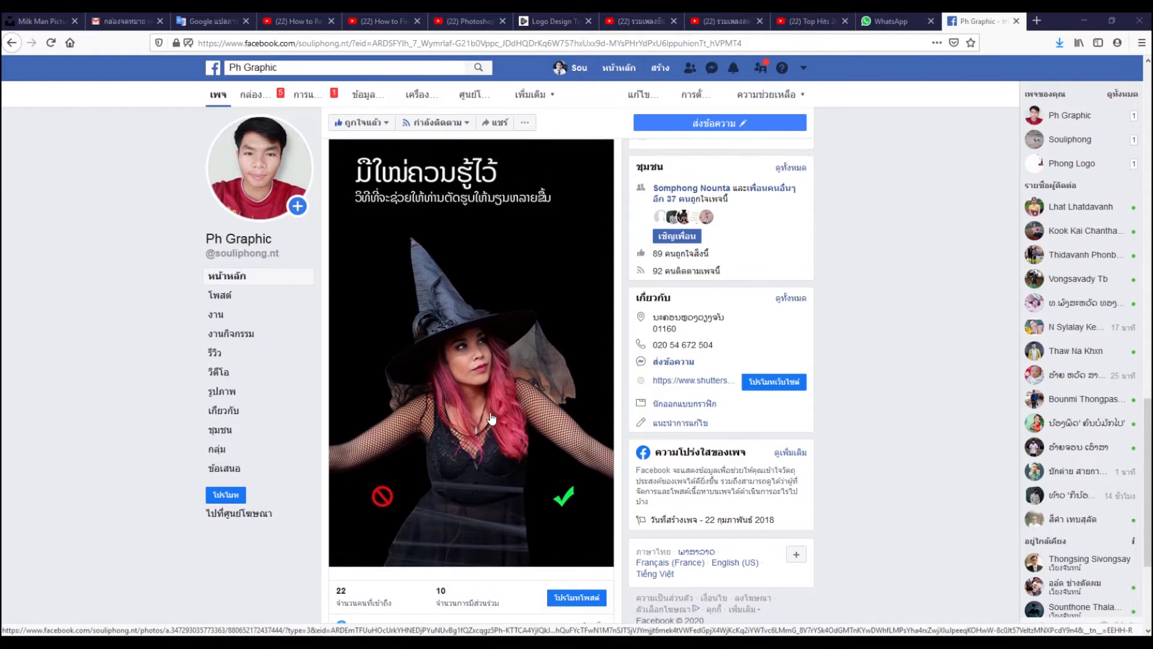
Look through the posts on the Ph Graphic Facebook page, including the witch cutout example and the page header
{"action": "scroll", "coordinate": [489, 415], "scroll_direction": "down", "scroll_amount": 1}
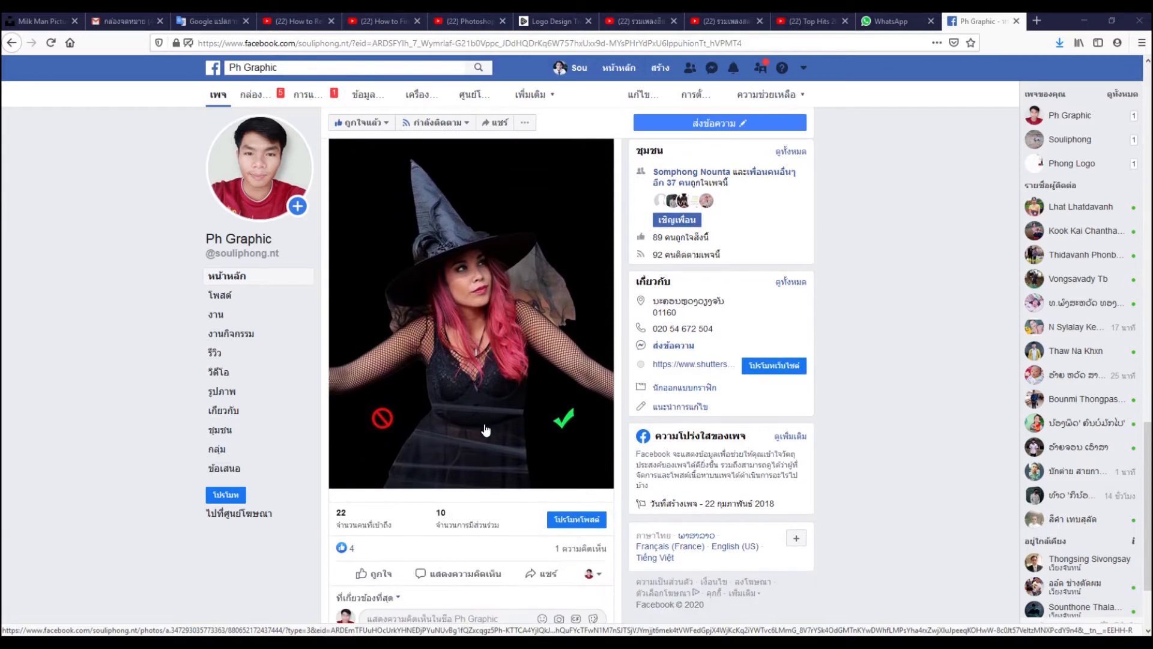
{"action": "scroll", "coordinate": [484, 425], "scroll_direction": "down", "scroll_amount": 2}
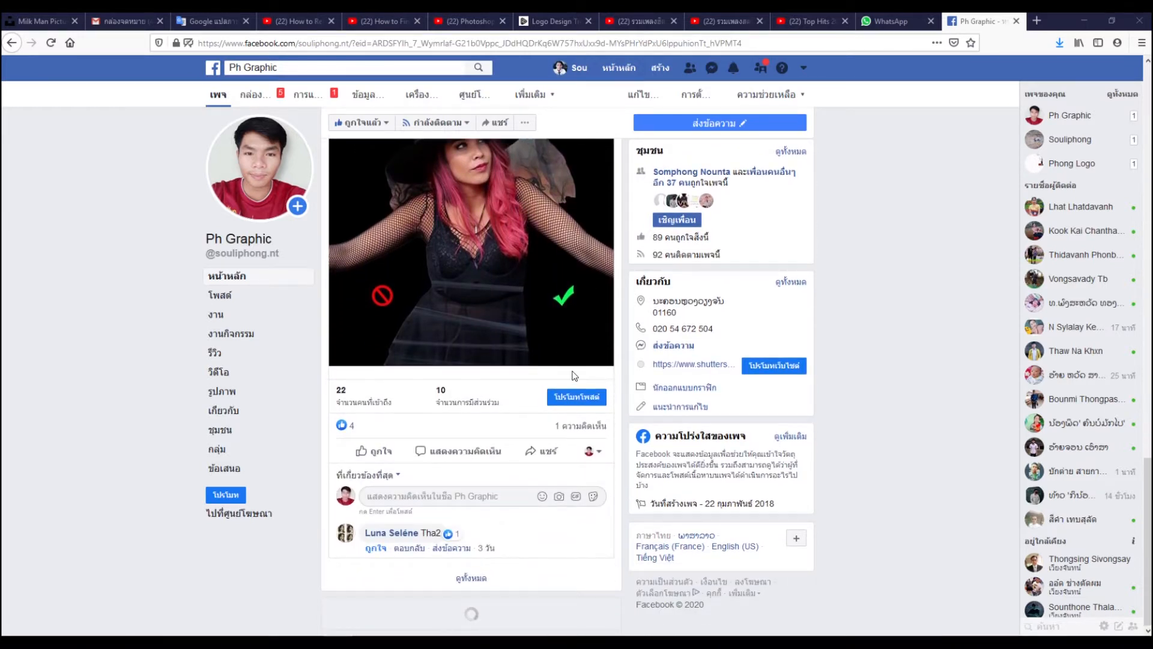
{"action": "scroll", "coordinate": [574, 376], "scroll_direction": "up", "scroll_amount": 8}
{"action": "scroll", "coordinate": [574, 376], "scroll_direction": "up", "scroll_amount": 10}
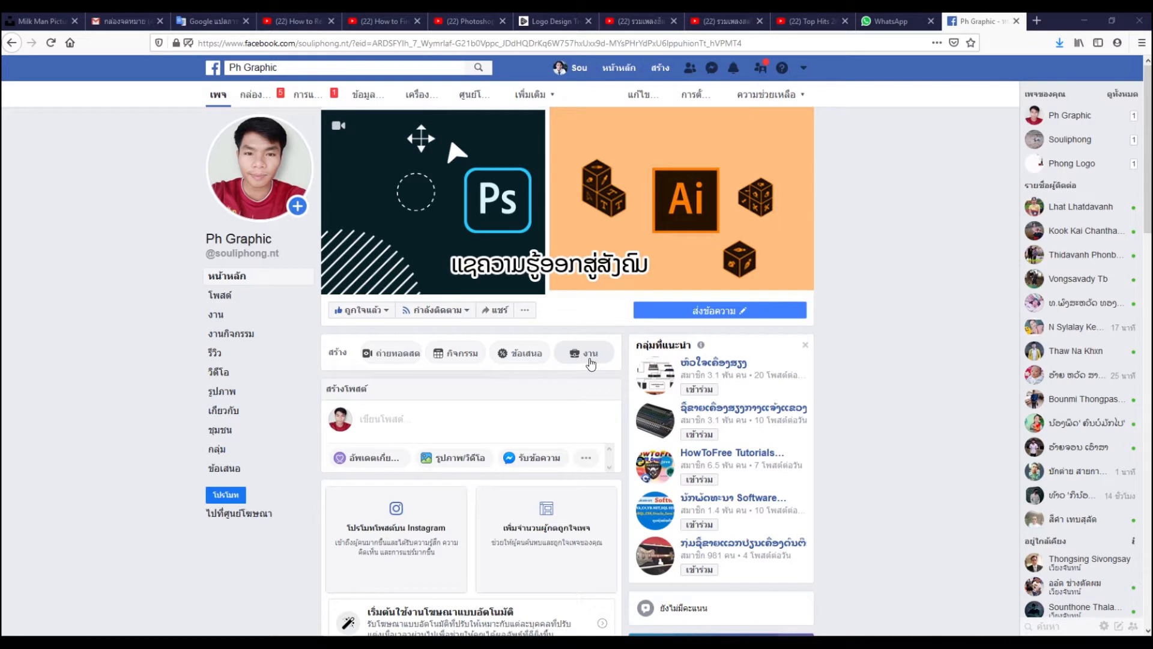
{"action": "scroll", "coordinate": [537, 348], "scroll_direction": "down", "scroll_amount": 2}
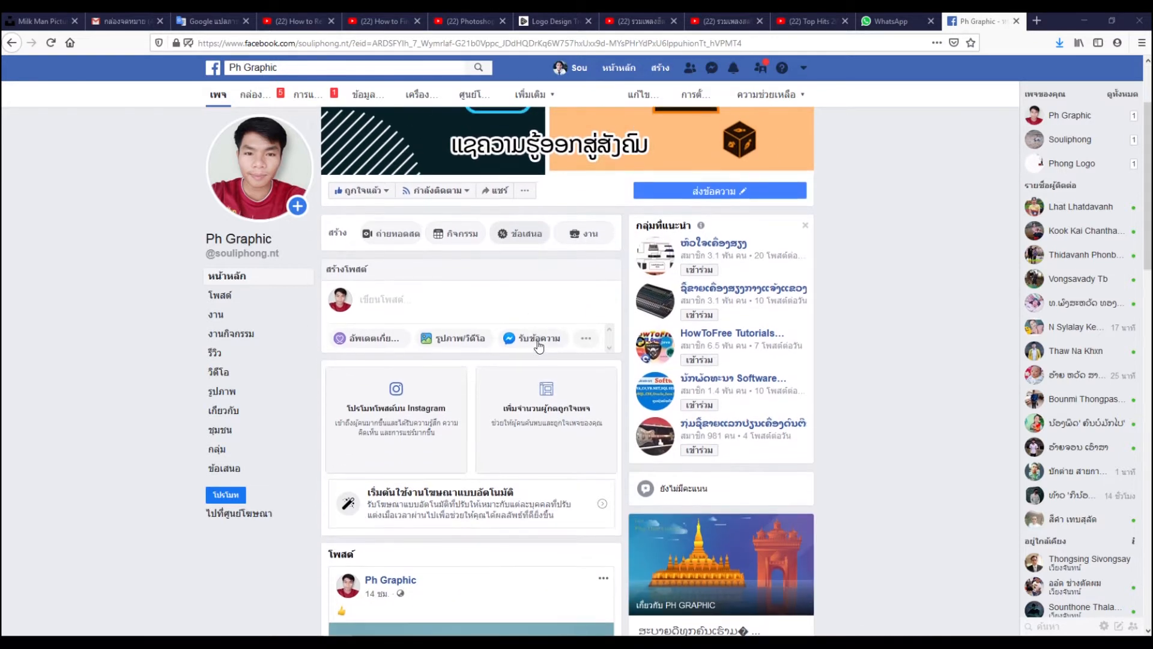
{"action": "scroll", "coordinate": [578, 361], "scroll_direction": "up", "scroll_amount": 1}
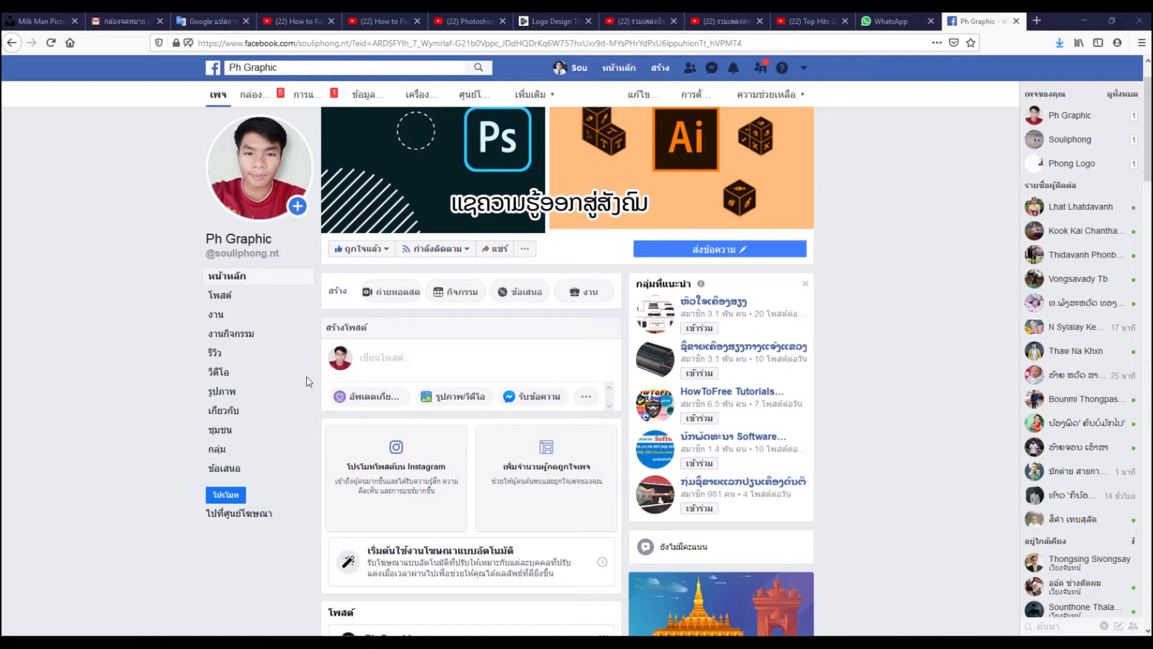
{"action": "scroll", "coordinate": [363, 334], "scroll_direction": "down", "scroll_amount": 6}
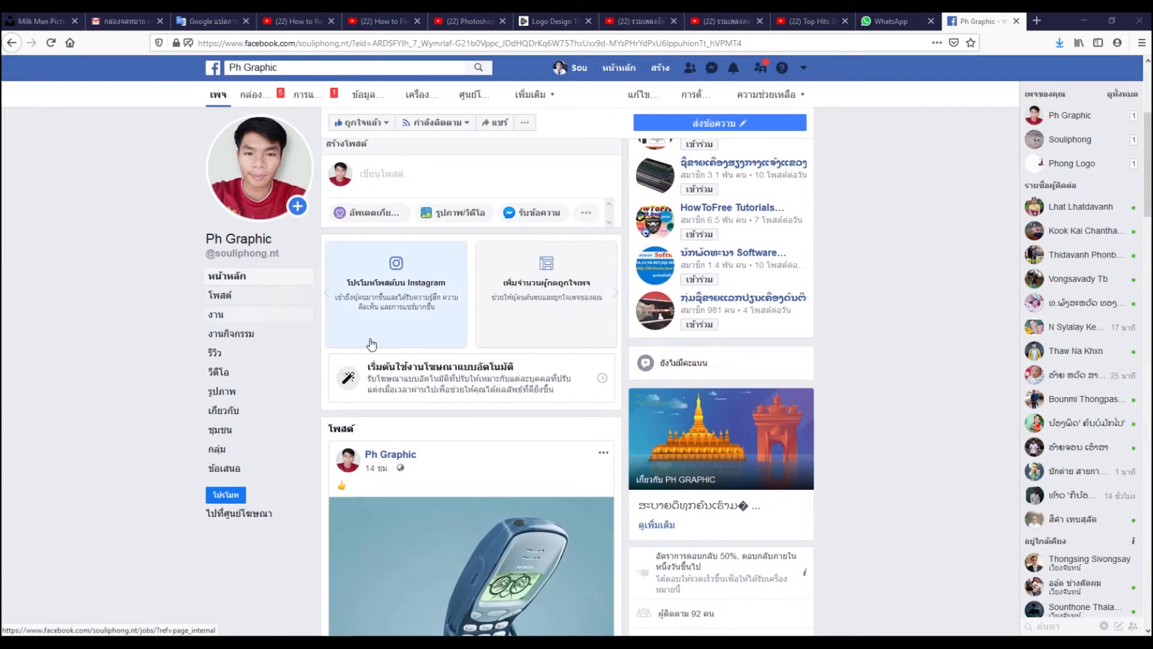
{"action": "scroll", "coordinate": [373, 346], "scroll_direction": "down", "scroll_amount": 4}
{"action": "scroll", "coordinate": [407, 348], "scroll_direction": "up", "scroll_amount": 3}
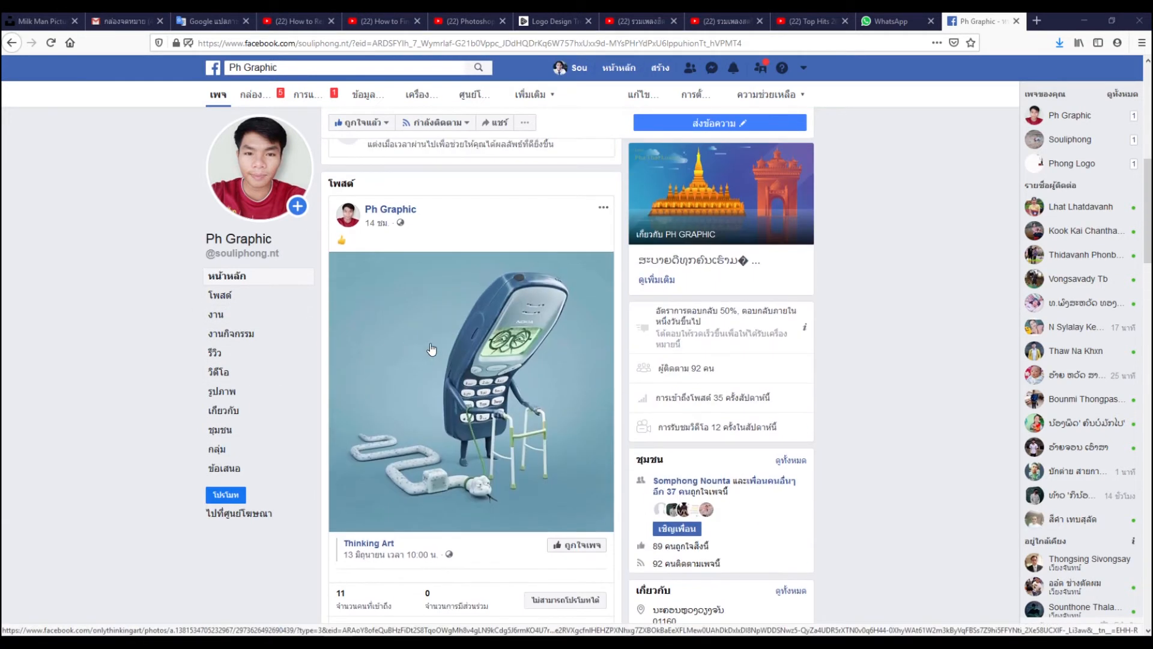
{"action": "scroll", "coordinate": [464, 355], "scroll_direction": "up", "scroll_amount": 5}
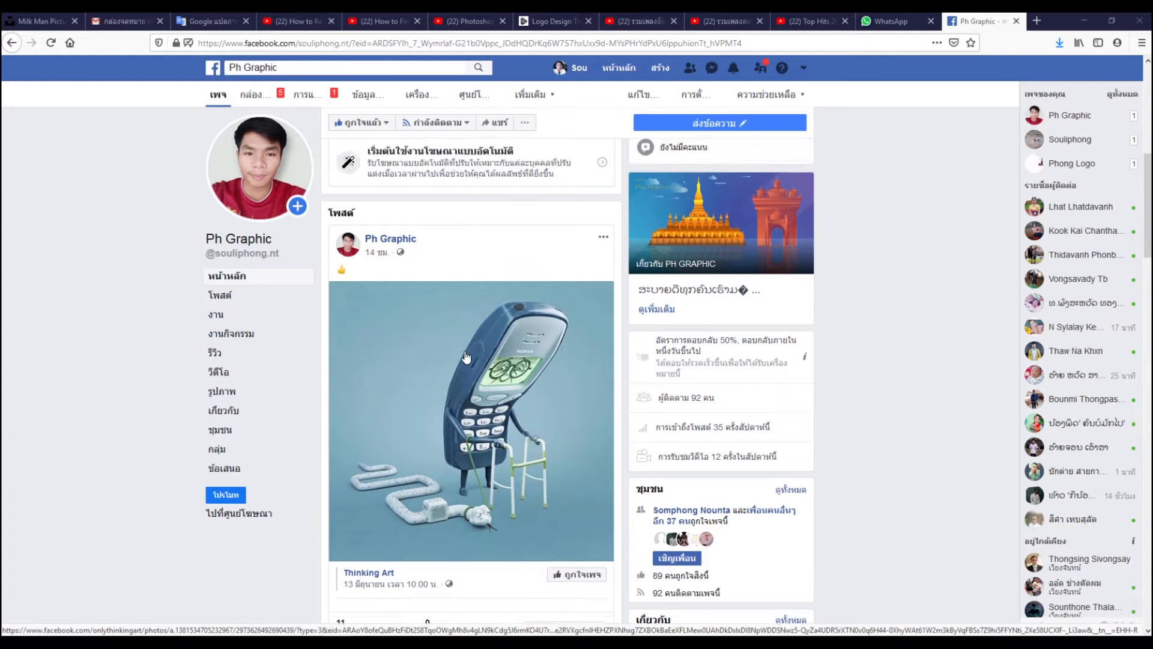
{"action": "scroll", "coordinate": [466, 357], "scroll_direction": "up", "scroll_amount": 4}
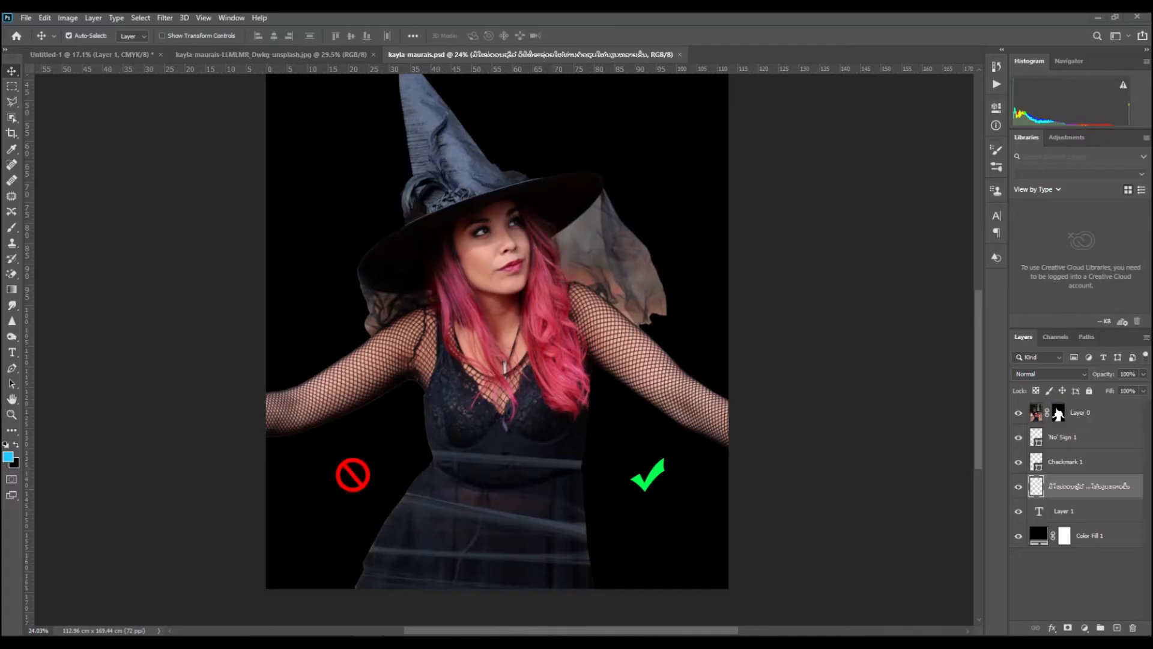
Switch to Photoshop and examine the cutout edges around the arms and waist in the finished witch composite
{"action": "scroll", "coordinate": [540, 517], "scroll_direction": "down", "scroll_amount": 2}
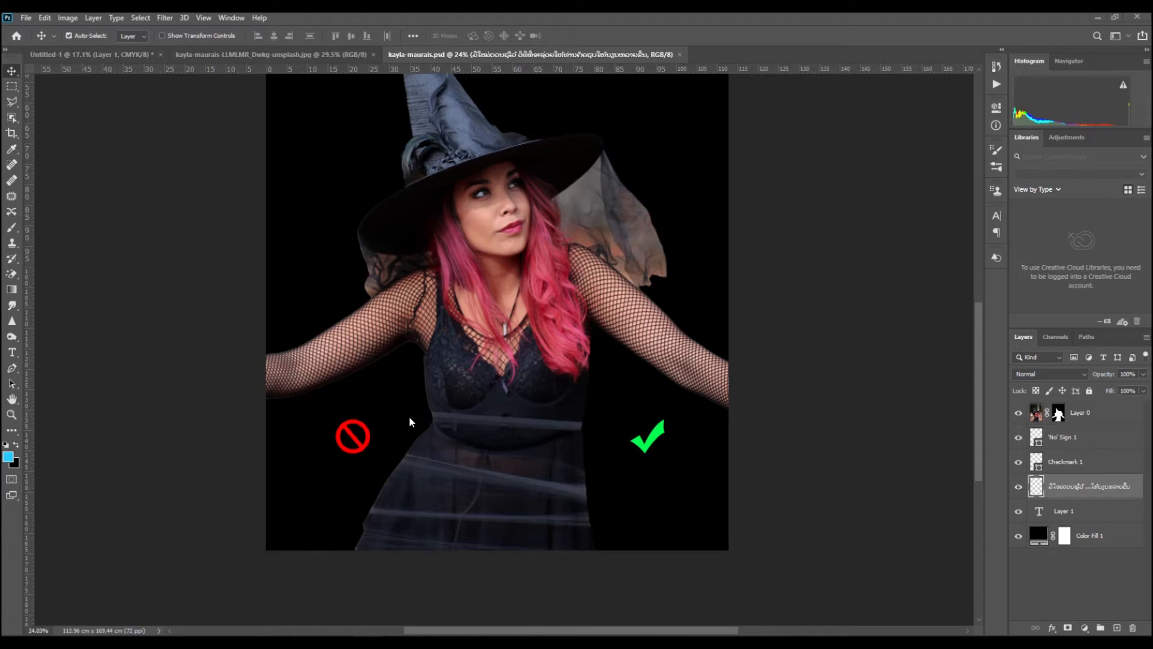
{"action": "scroll", "coordinate": [410, 418], "scroll_direction": "up", "scroll_amount": 6}
{"action": "scroll", "coordinate": [409, 417], "scroll_direction": "down", "scroll_amount": 6}
{"action": "scroll", "coordinate": [410, 418], "scroll_direction": "up", "scroll_amount": 1}
{"action": "scroll", "coordinate": [423, 434], "scroll_direction": "up", "scroll_amount": 1}
{"action": "scroll", "coordinate": [421, 433], "scroll_direction": "up", "scroll_amount": 4}
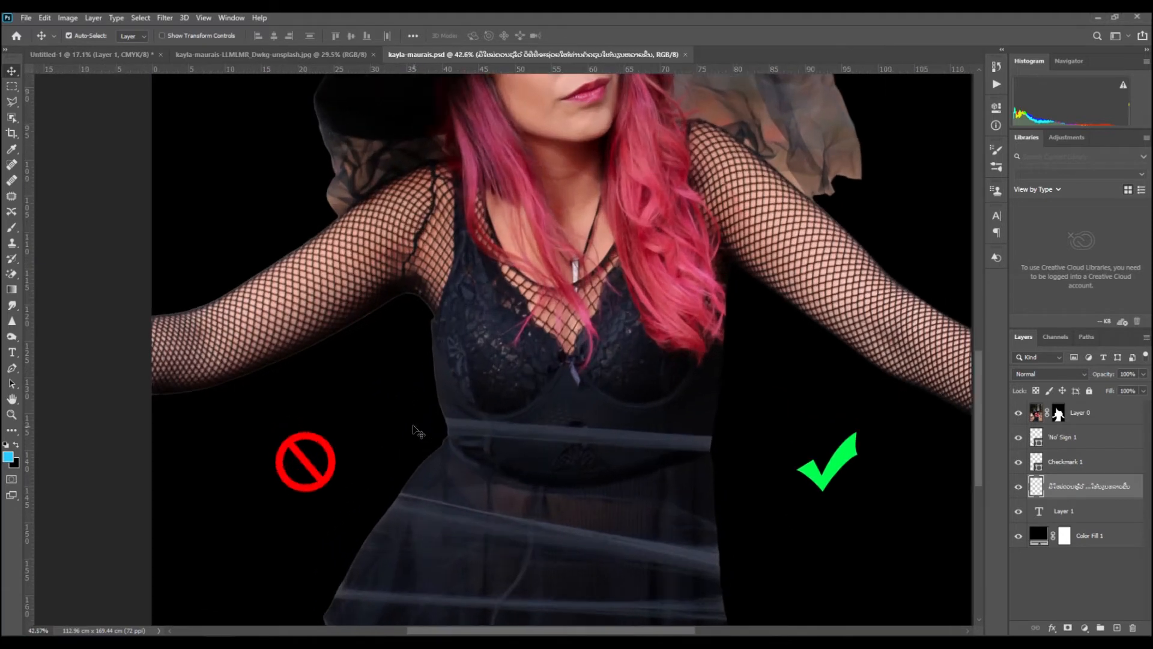
{"action": "scroll", "coordinate": [415, 428], "scroll_direction": "up", "scroll_amount": 3}
{"action": "left_click_drag", "start_coordinate": [755, 375], "coordinate": [730, 329]}
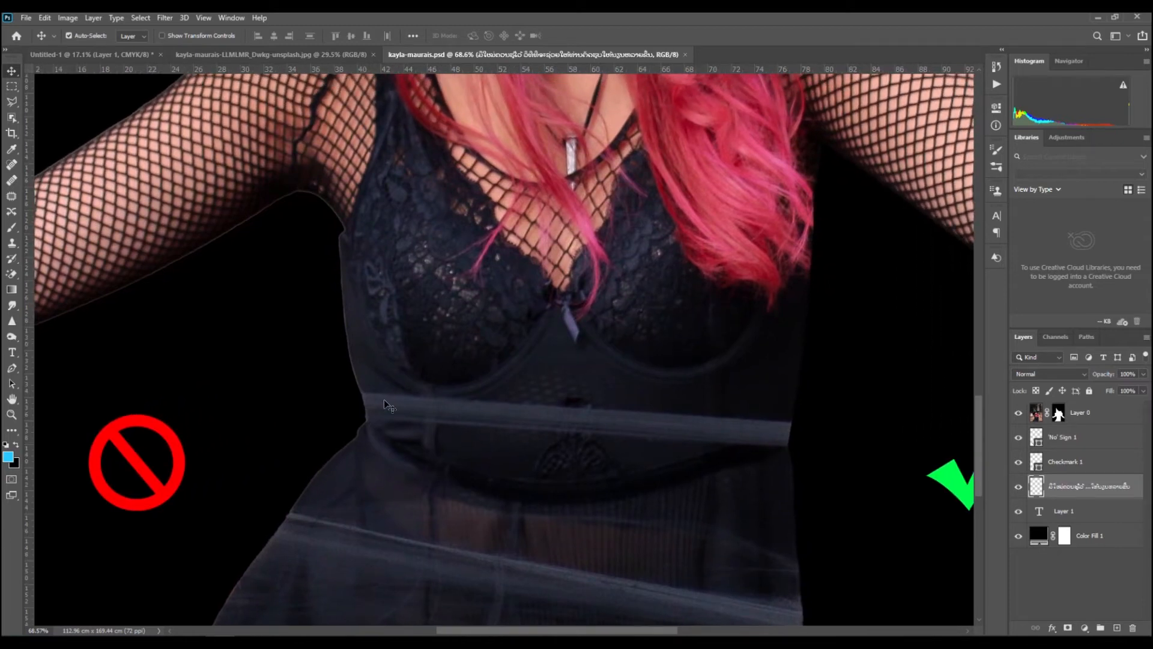
{"action": "key", "text": "z"}
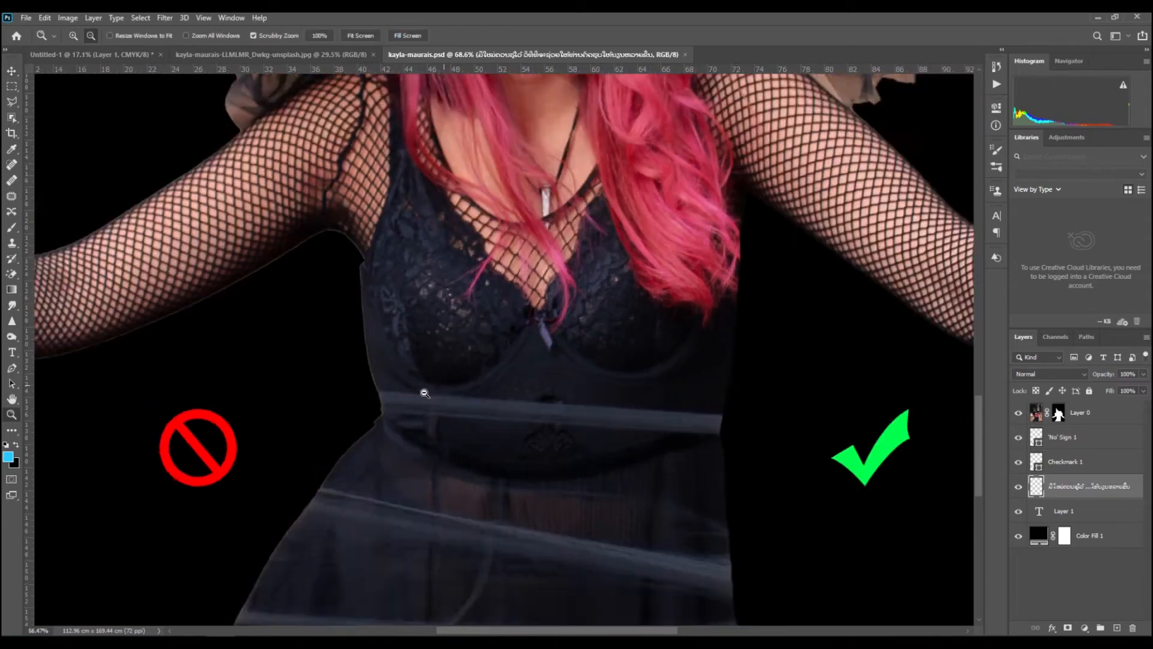
{"action": "left_click", "coordinate": [417, 393], "text": "alt"}
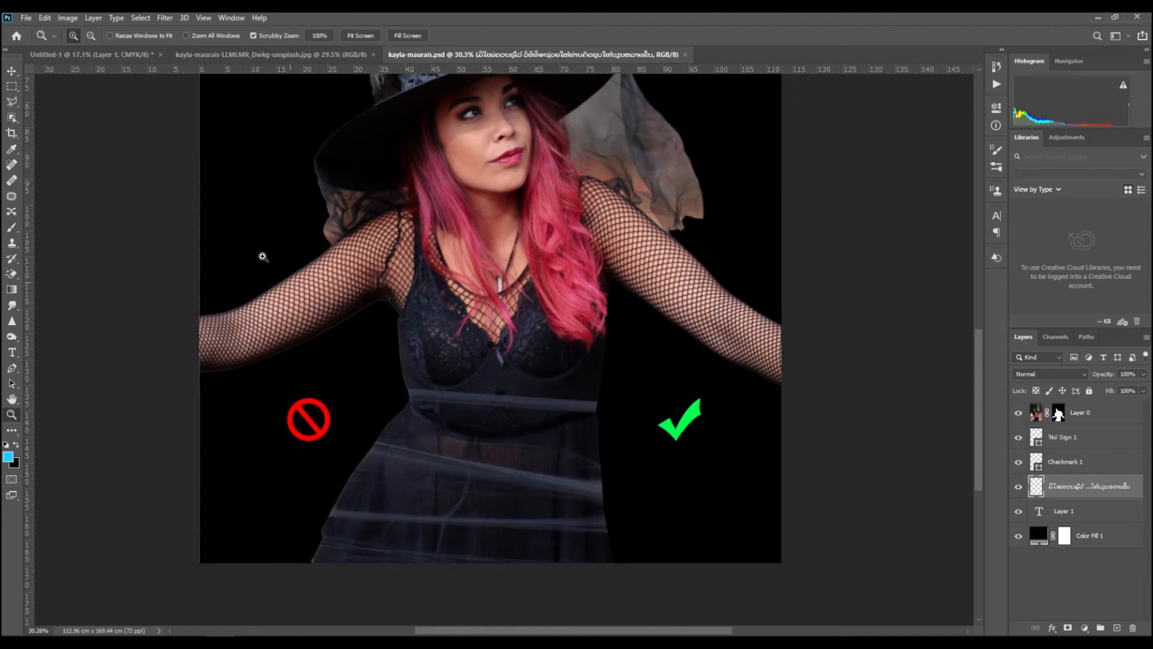
Switch to the original witch JPG photo and select the woman using Select Subject with the Object Selection Tool
{"action": "left_click", "coordinate": [13, 72]}
{"action": "left_click", "coordinate": [294, 58]}
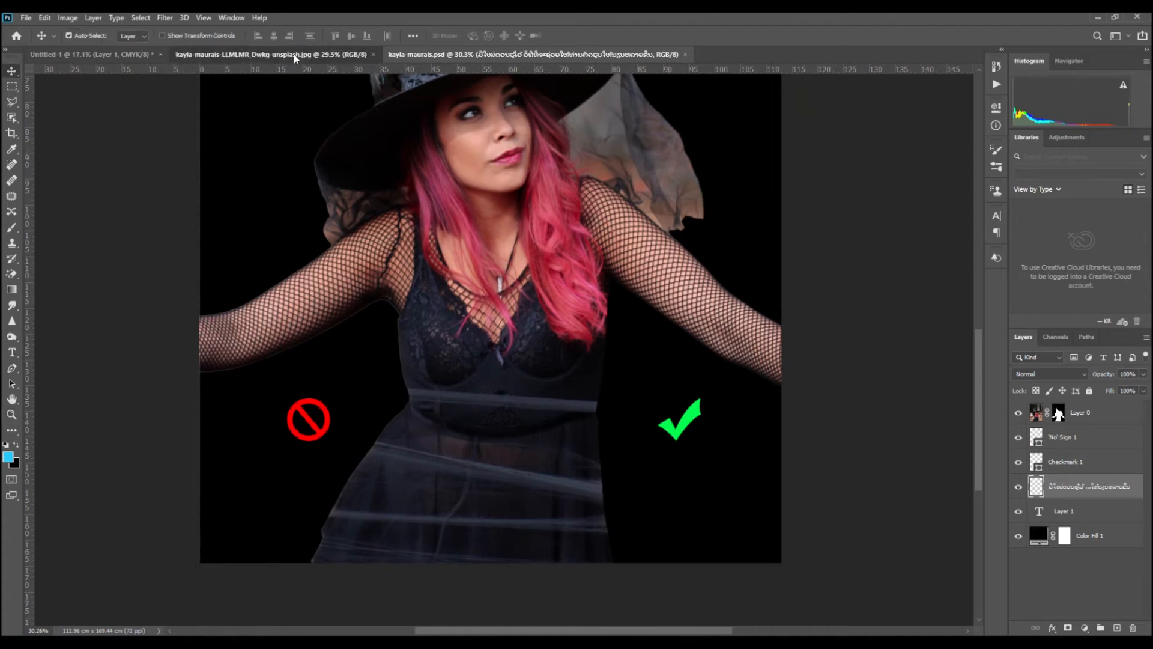
{"action": "scroll", "coordinate": [720, 264], "scroll_direction": "down", "scroll_amount": 3}
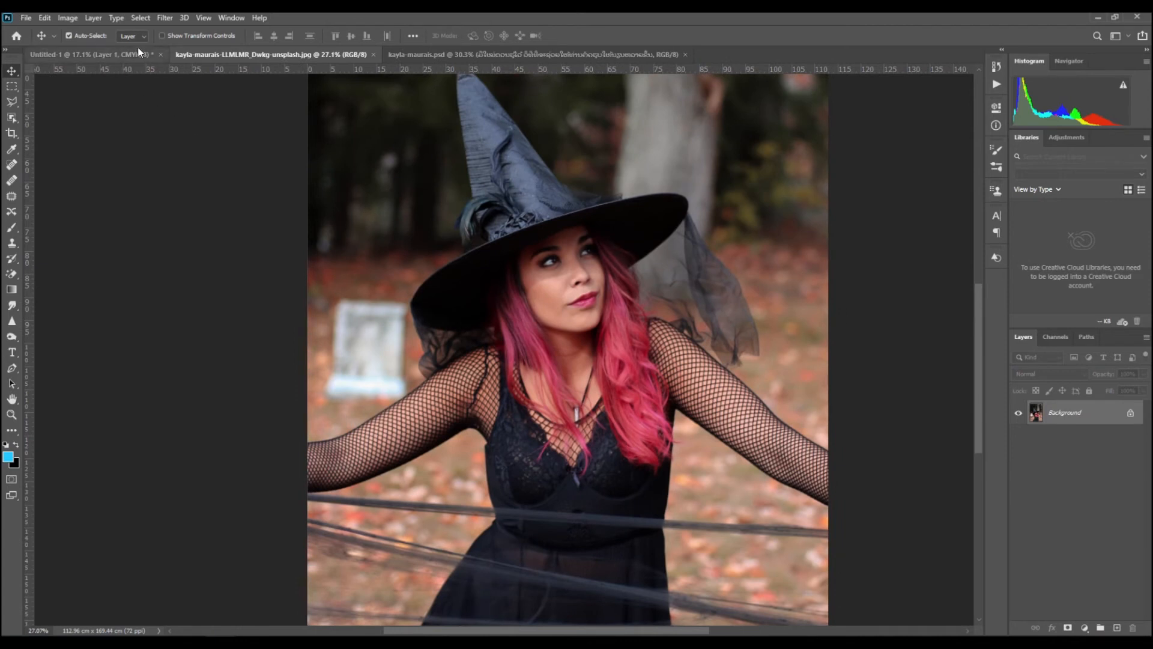
{"action": "left_click", "coordinate": [17, 120]}
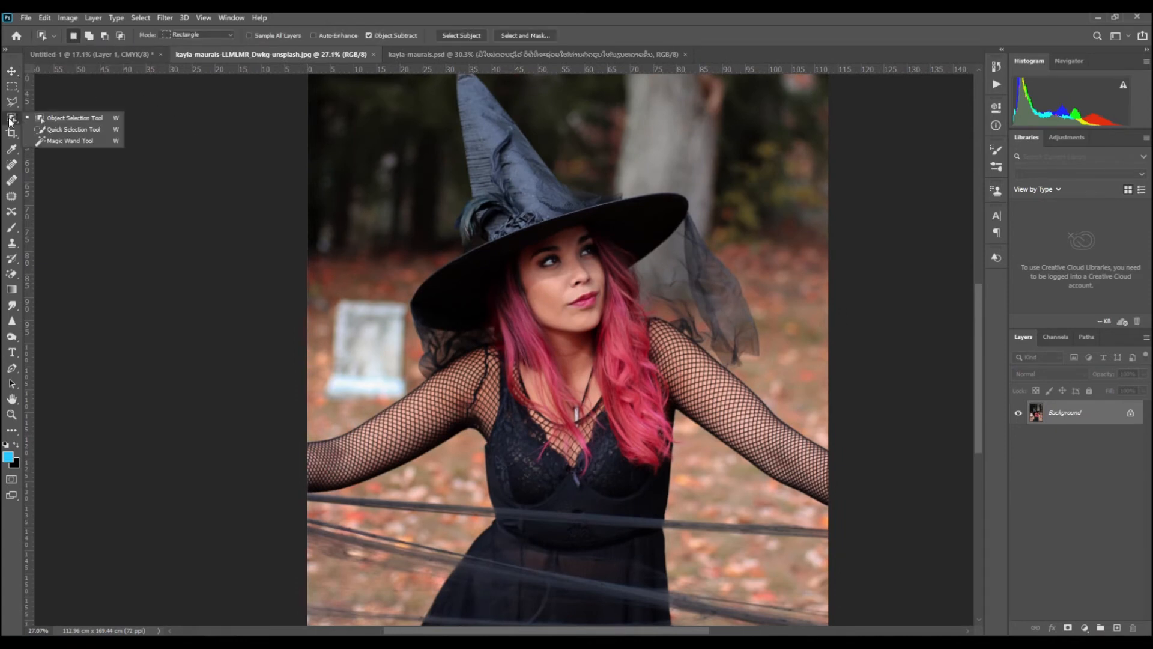
{"action": "left_click", "coordinate": [71, 126]}
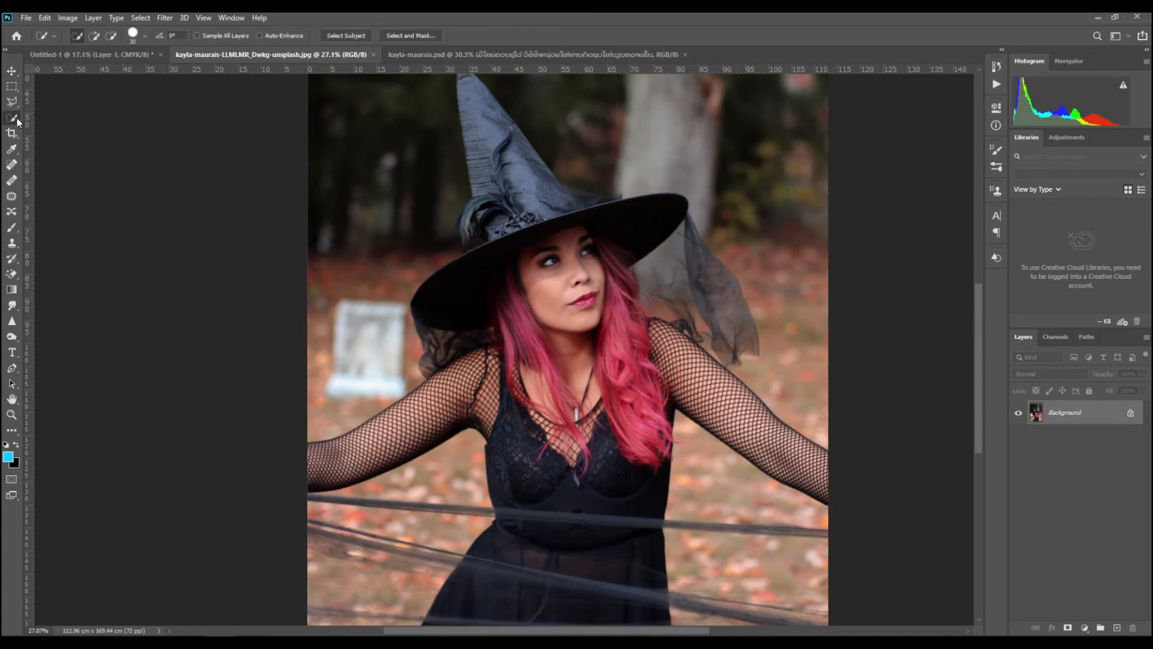
{"action": "left_click", "coordinate": [17, 118]}
{"action": "left_click", "coordinate": [60, 119]}
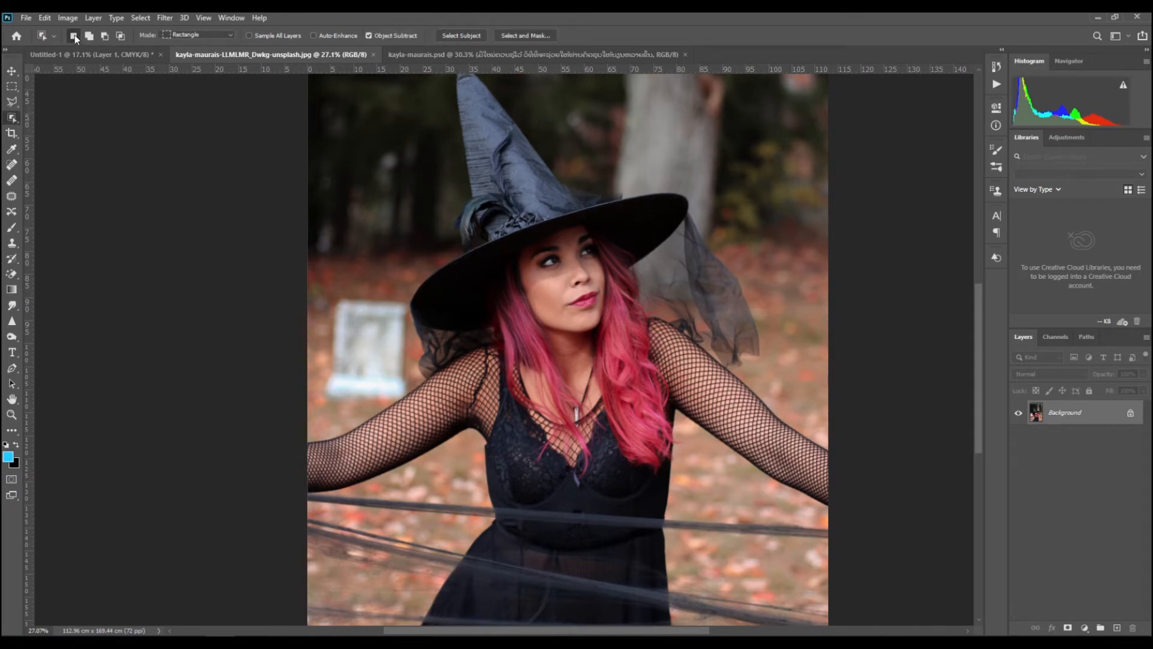
{"action": "left_click", "coordinate": [467, 38]}
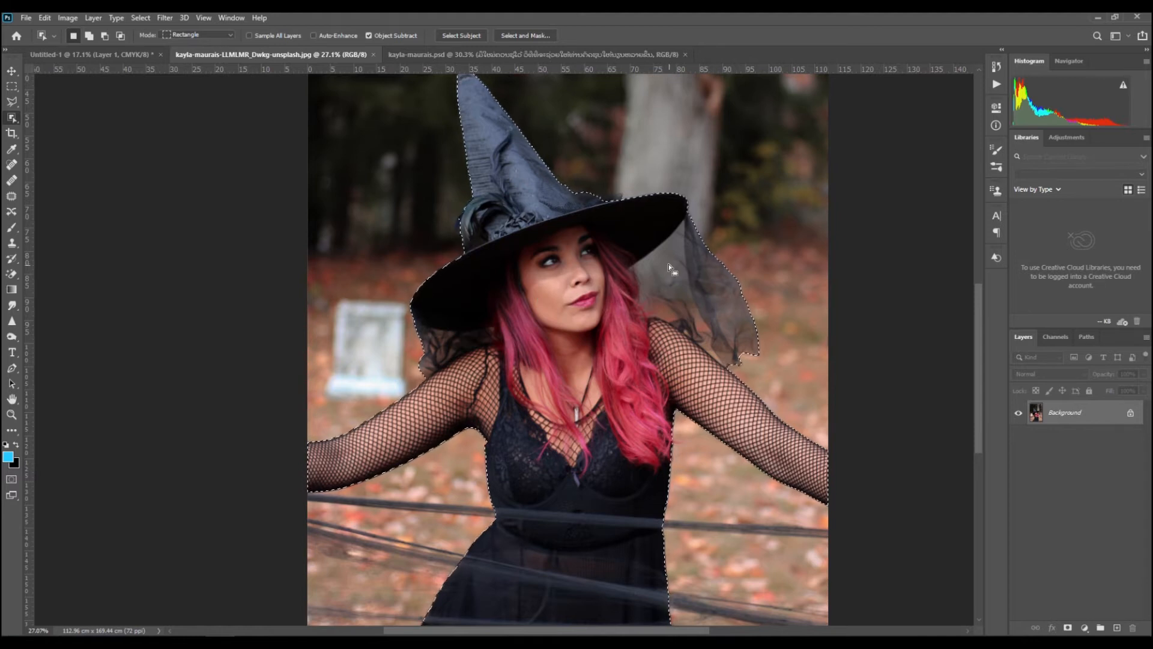
Open Select and Mask for the selection and set its view to Overlay at 44% opacity
{"action": "left_click", "coordinate": [539, 35]}
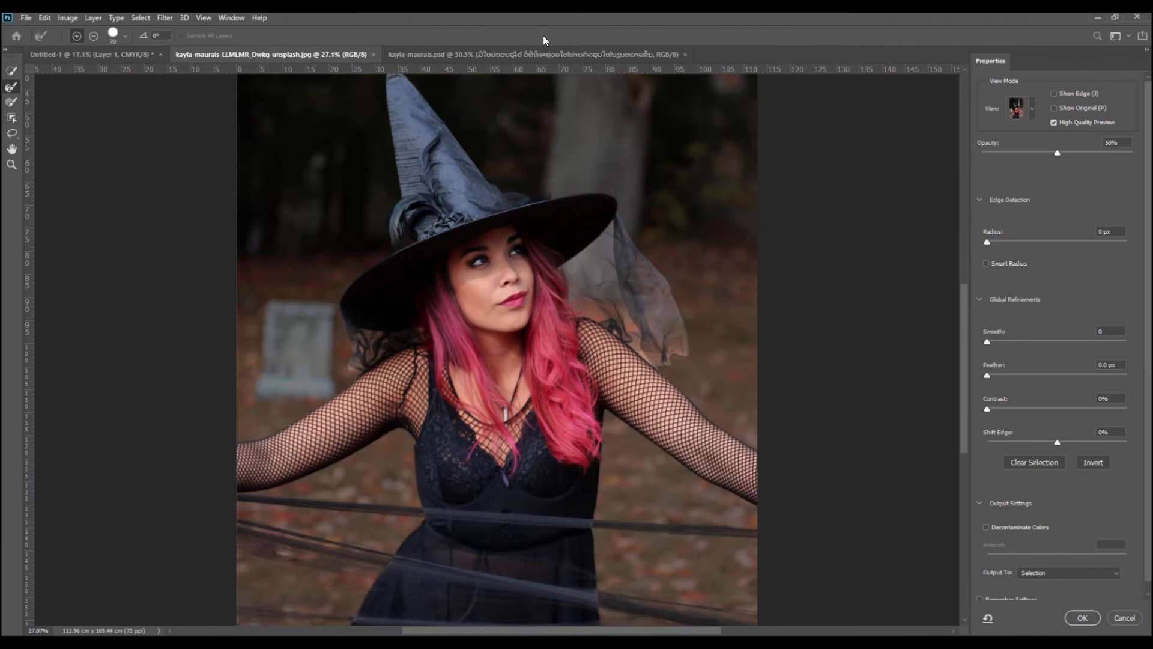
{"action": "left_click", "coordinate": [1033, 109]}
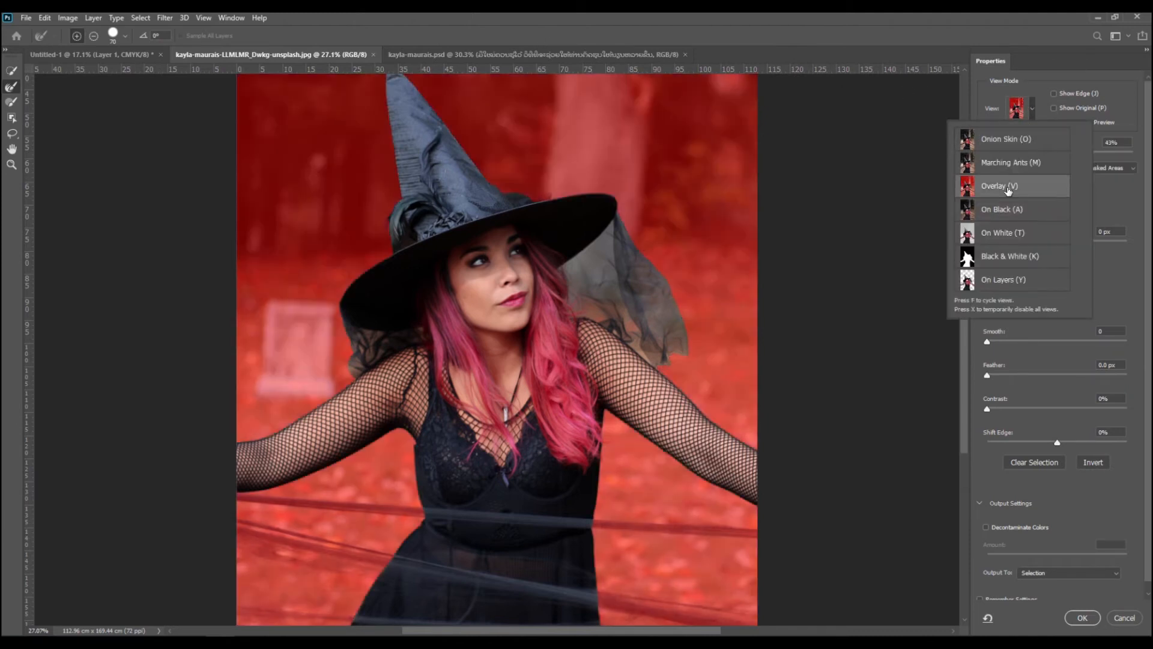
{"action": "left_click", "coordinate": [1030, 104]}
{"action": "mouse_move", "coordinate": [1047, 152]}
{"action": "left_mouse_down"}
{"action": "mouse_move", "coordinate": [1072, 150]}
{"action": "mouse_move", "coordinate": [1048, 150]}
{"action": "left_mouse_up"}
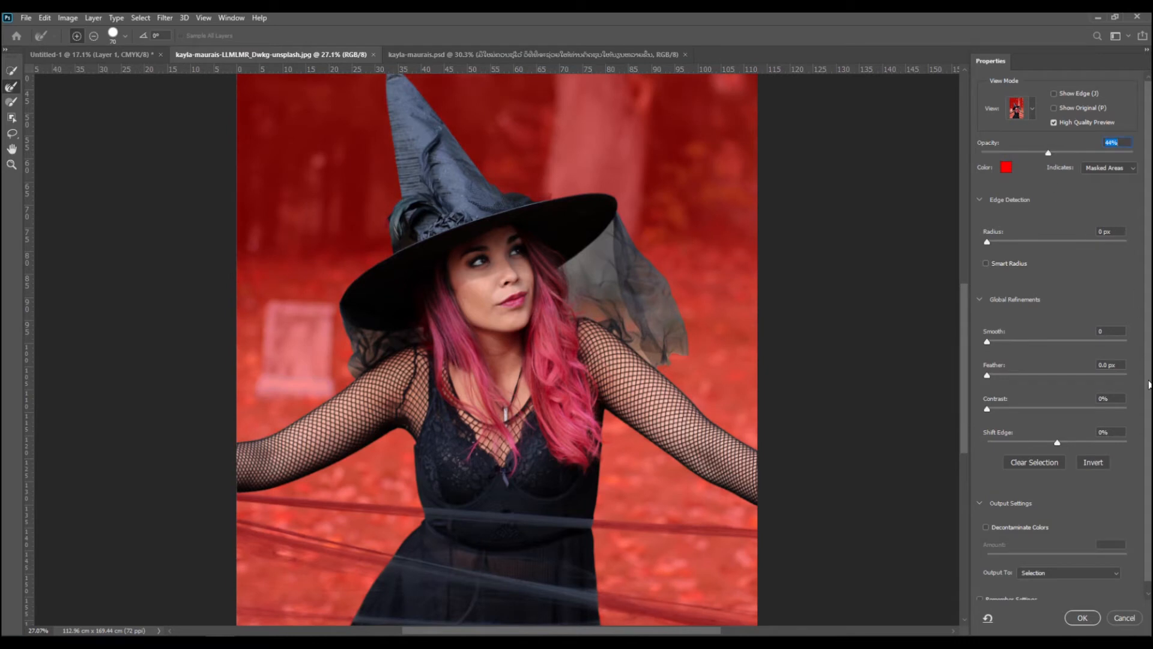
Output the refined selection to a Layer Mask and apply Select and Mask
{"action": "left_click_drag", "start_coordinate": [1148, 445], "coordinate": [1149, 468]}
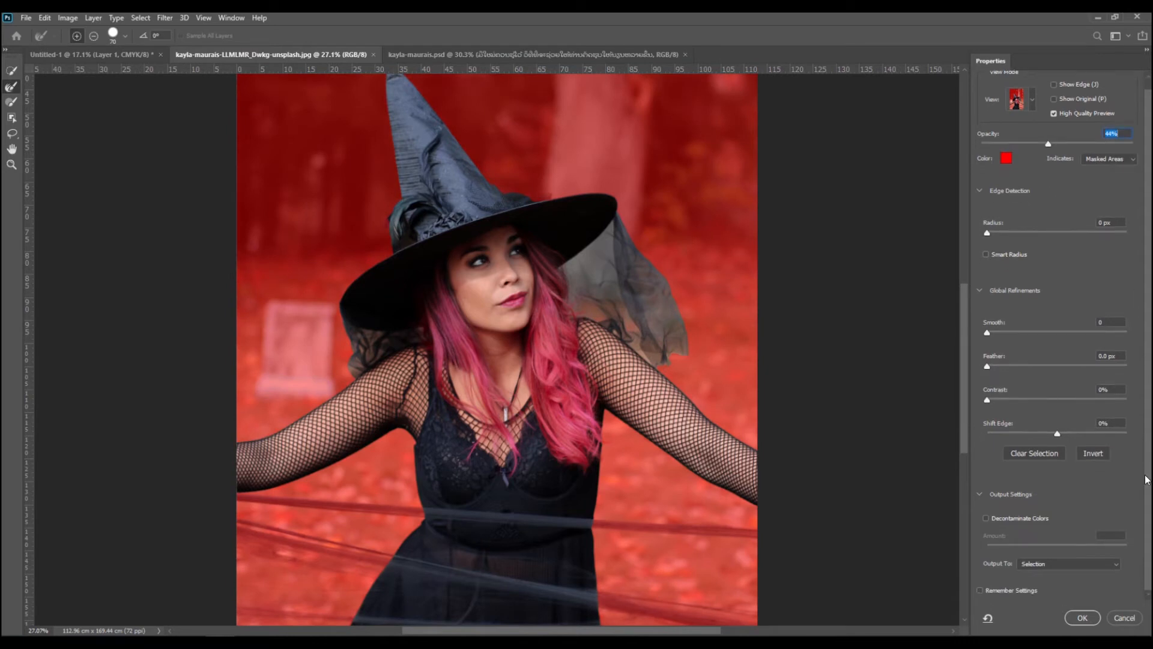
{"action": "left_click", "coordinate": [1056, 566]}
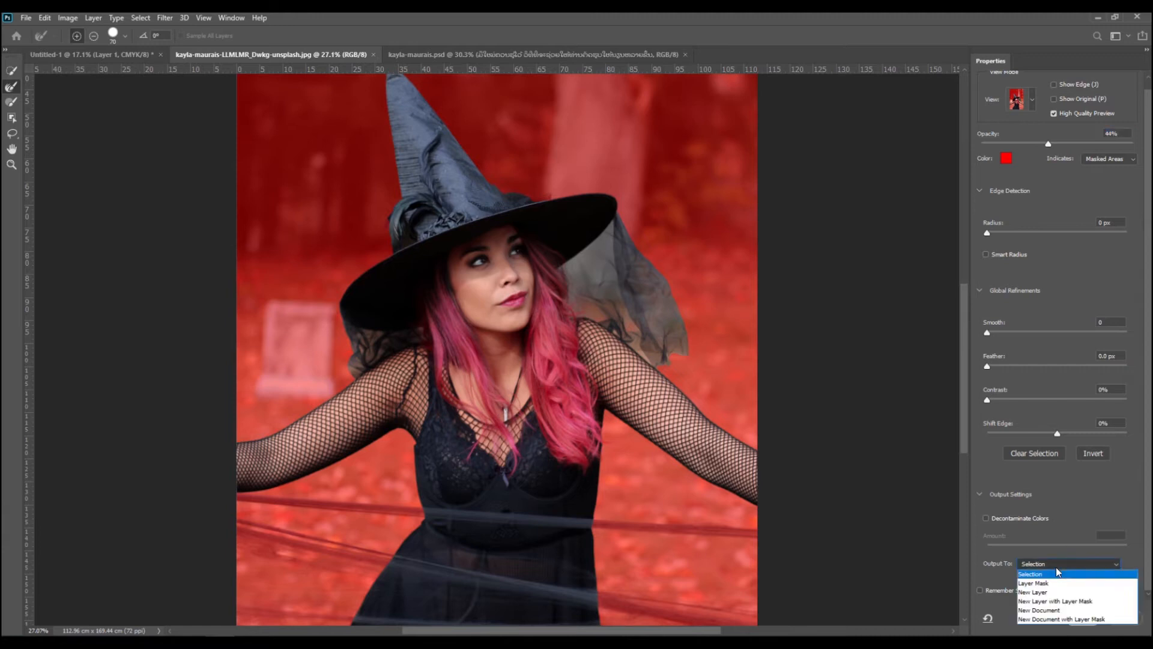
{"action": "left_click", "coordinate": [1056, 583]}
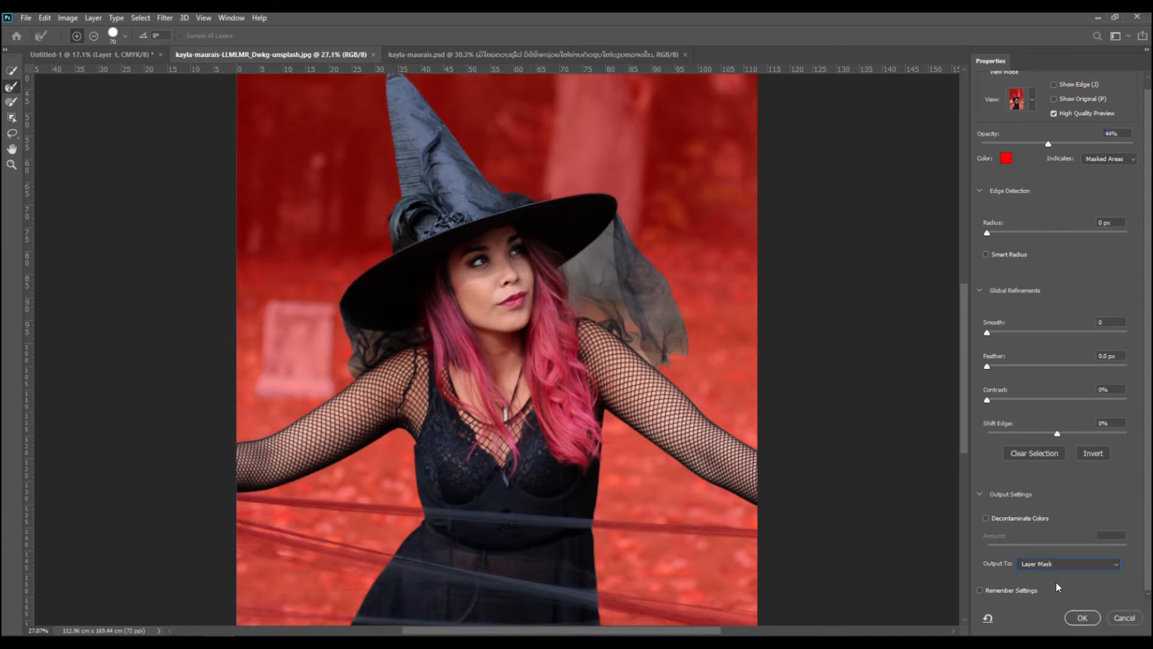
{"action": "left_click", "coordinate": [1079, 615]}
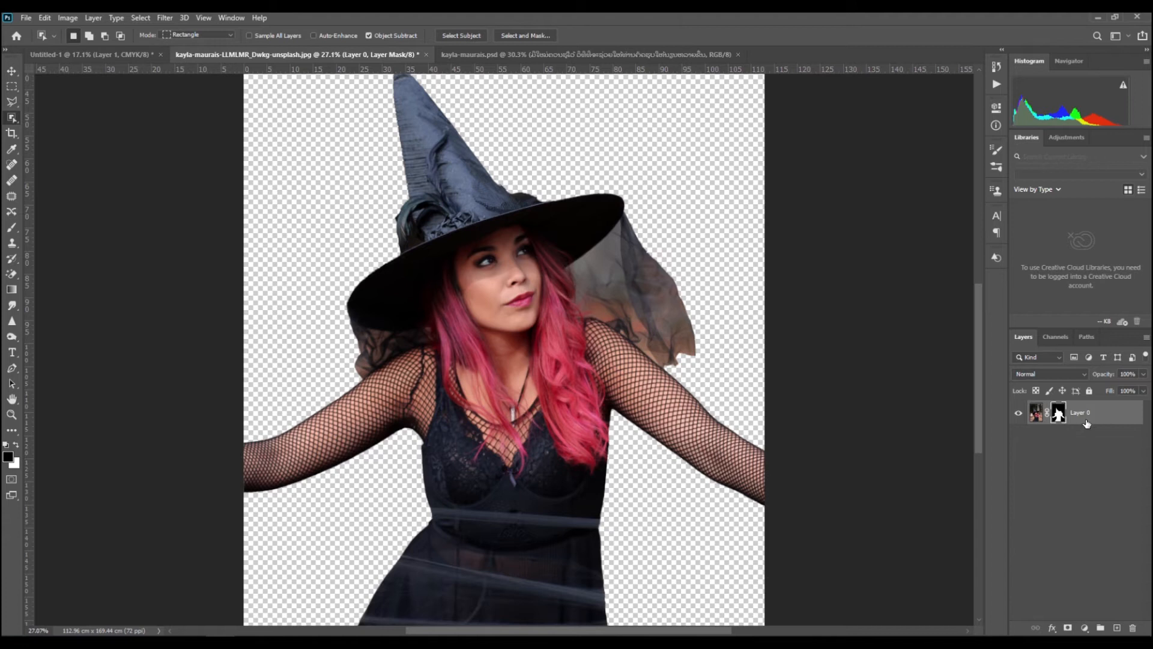
Add a black Solid Color fill layer and place it beneath the masked woman layer
{"action": "left_click", "coordinate": [1083, 626]}
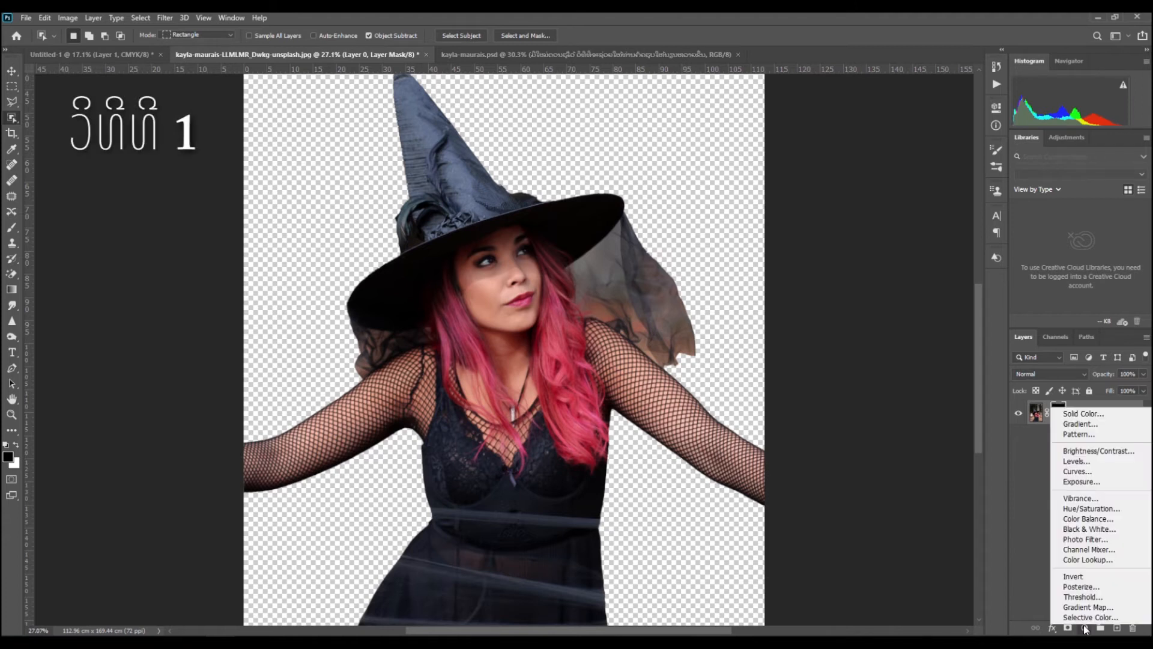
{"action": "left_click", "coordinate": [1072, 412]}
{"action": "type", "text": "000000"}
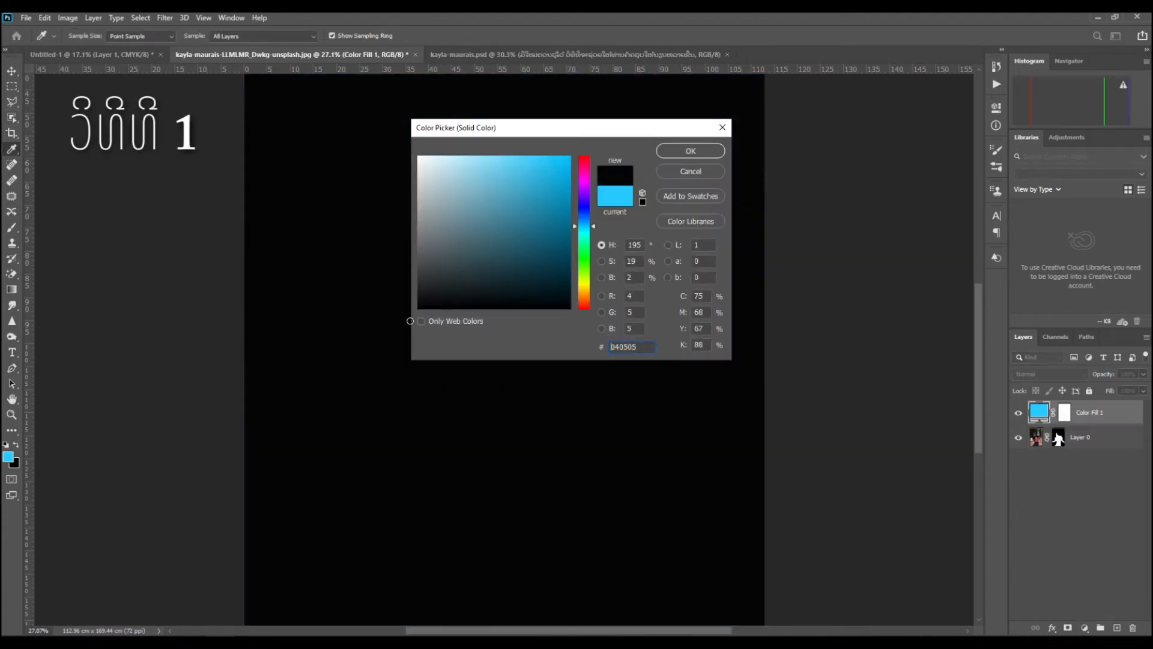
{"action": "left_click", "coordinate": [687, 153]}
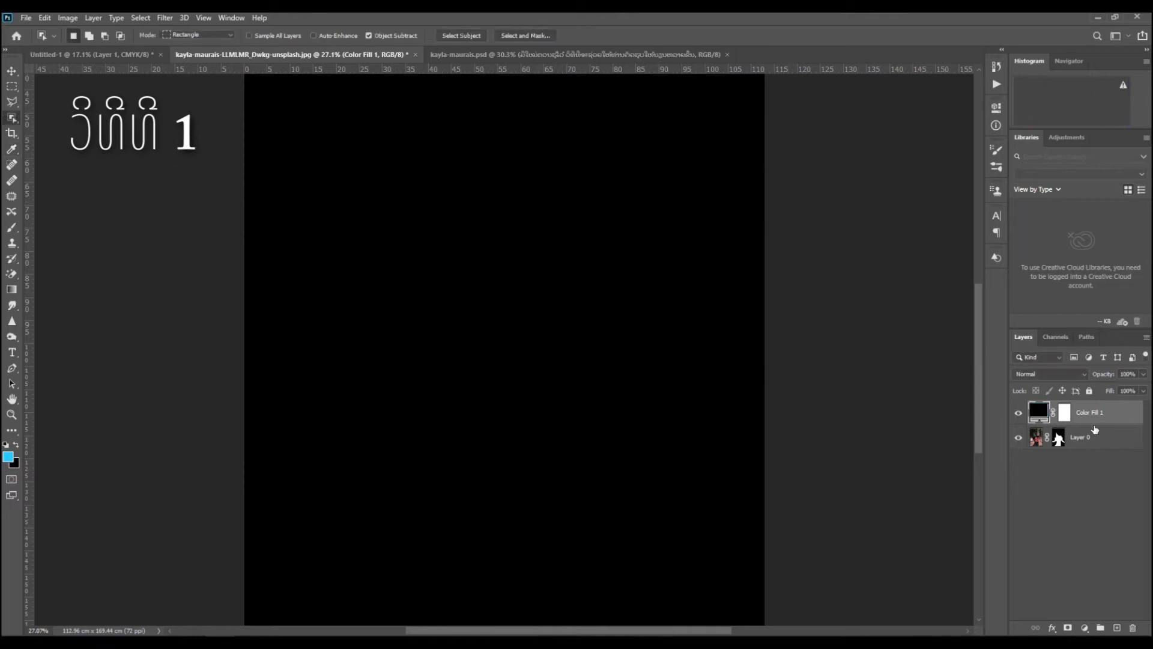
{"action": "left_click_drag", "start_coordinate": [1106, 413], "coordinate": [1109, 457]}
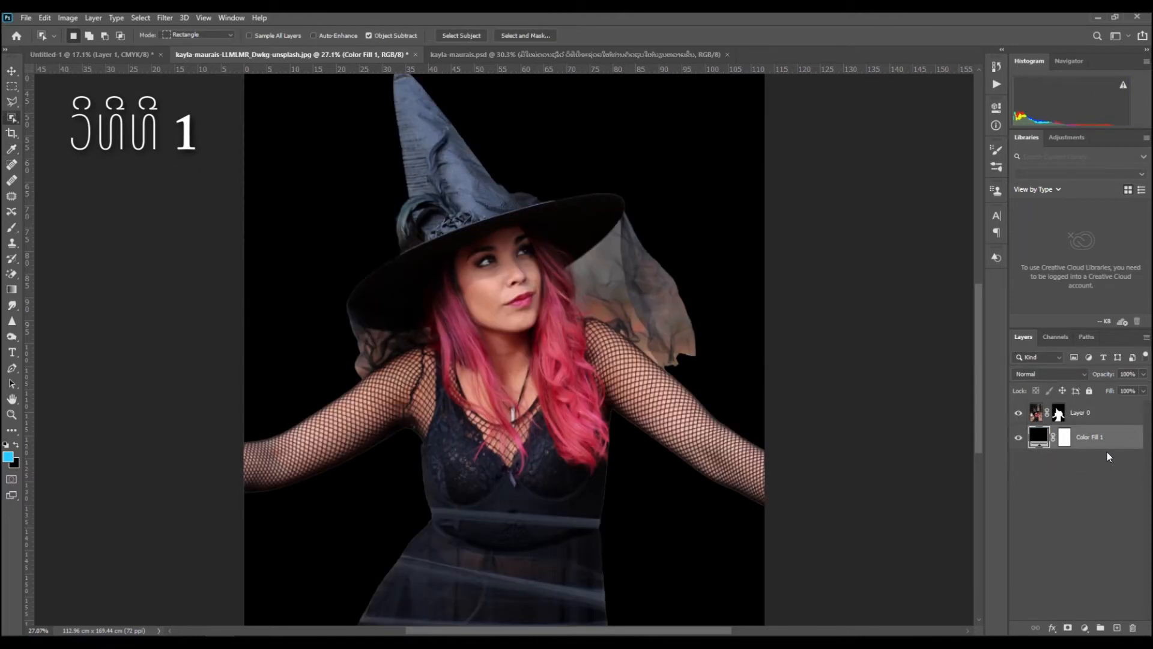
Duplicate the masked woman layer, Layer 0, twice
{"action": "left_click", "coordinate": [1059, 414]}
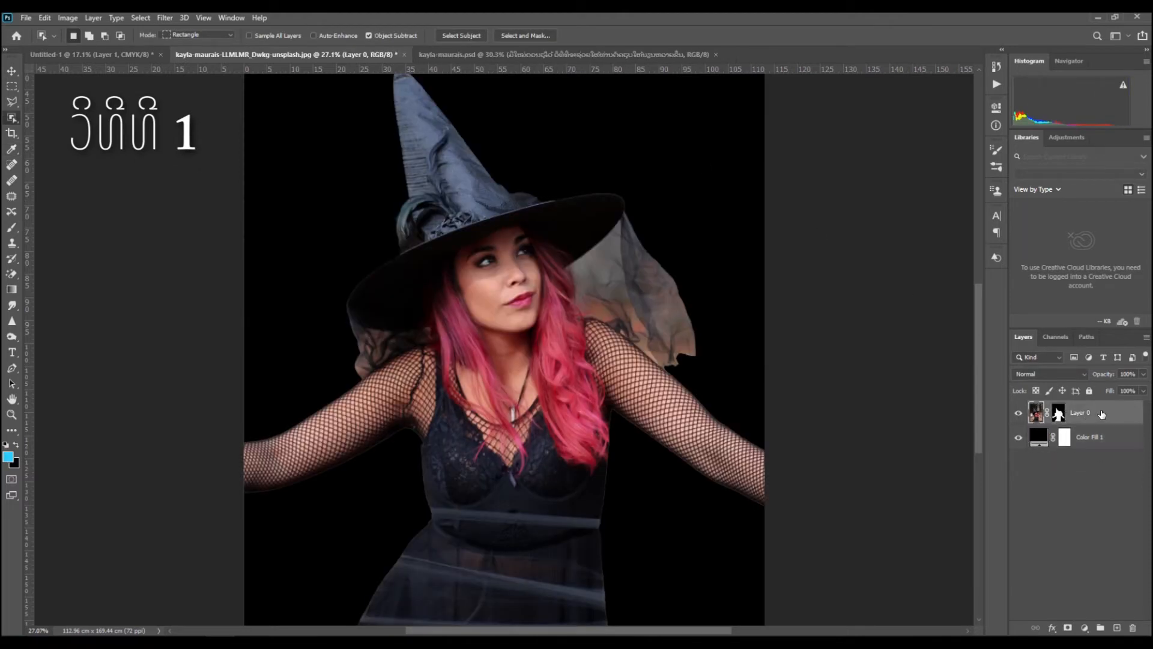
{"action": "key", "text": "ctrl+j"}
{"action": "key", "text": "ctrl+j"}
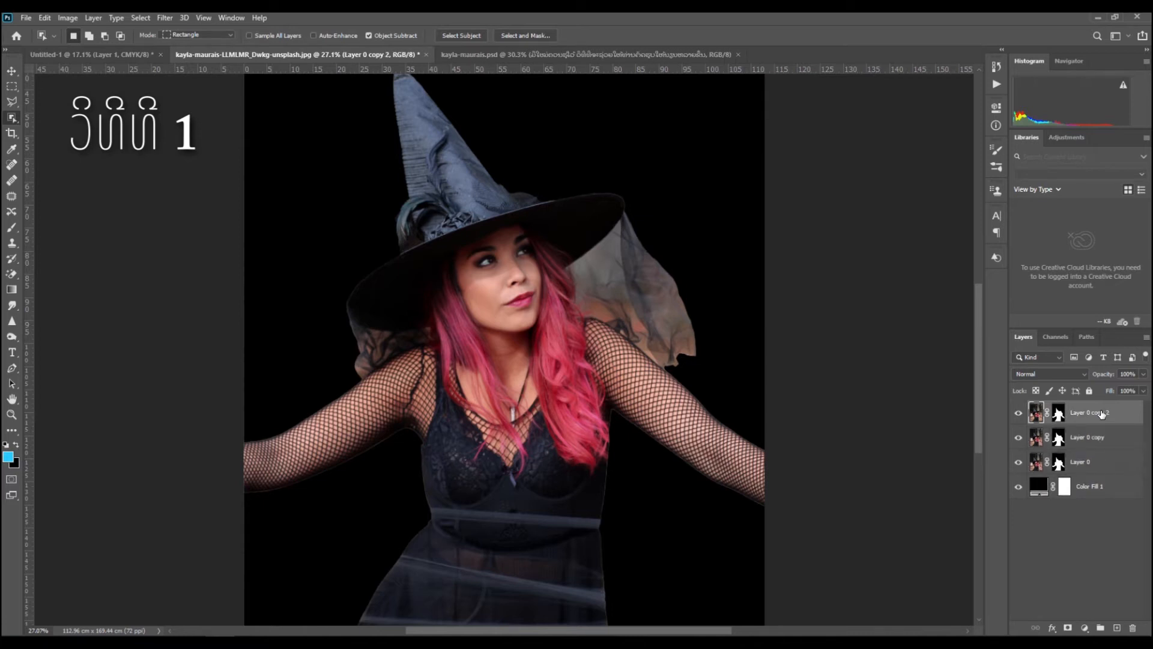
Hide Layer 0 and Layer 0 copy, and make the layer mask of Layer 0 copy 2 active
{"action": "left_click_drag", "start_coordinate": [1018, 438], "coordinate": [1018, 462]}
{"action": "left_click", "coordinate": [10, 73]}
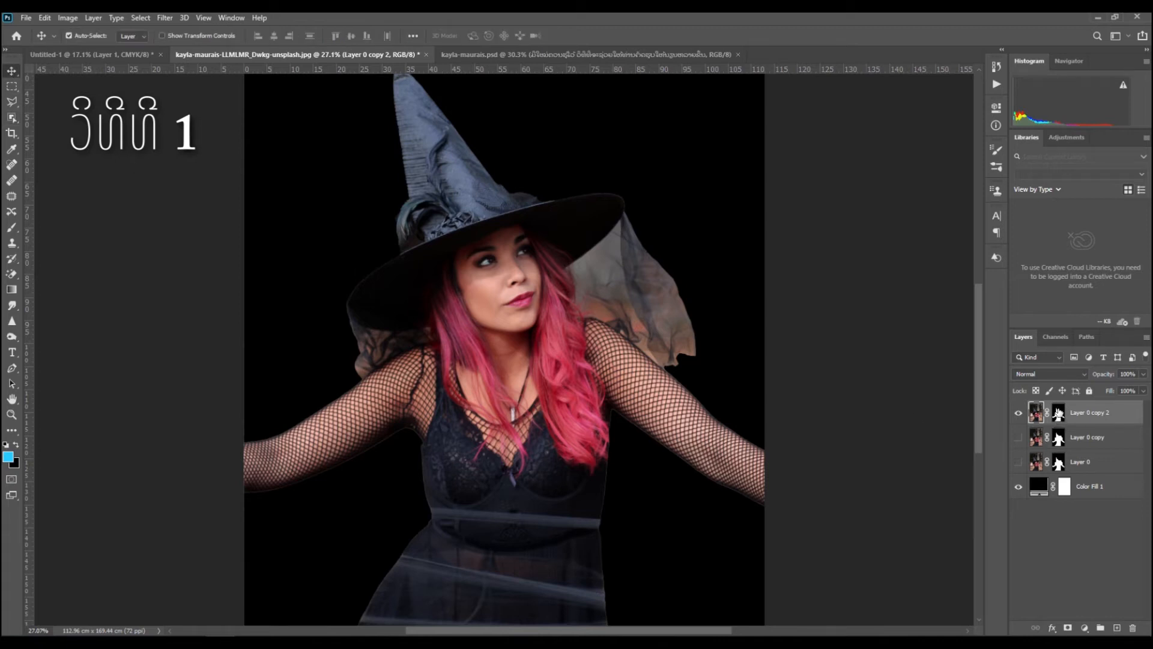
{"action": "left_click", "coordinate": [1059, 413]}
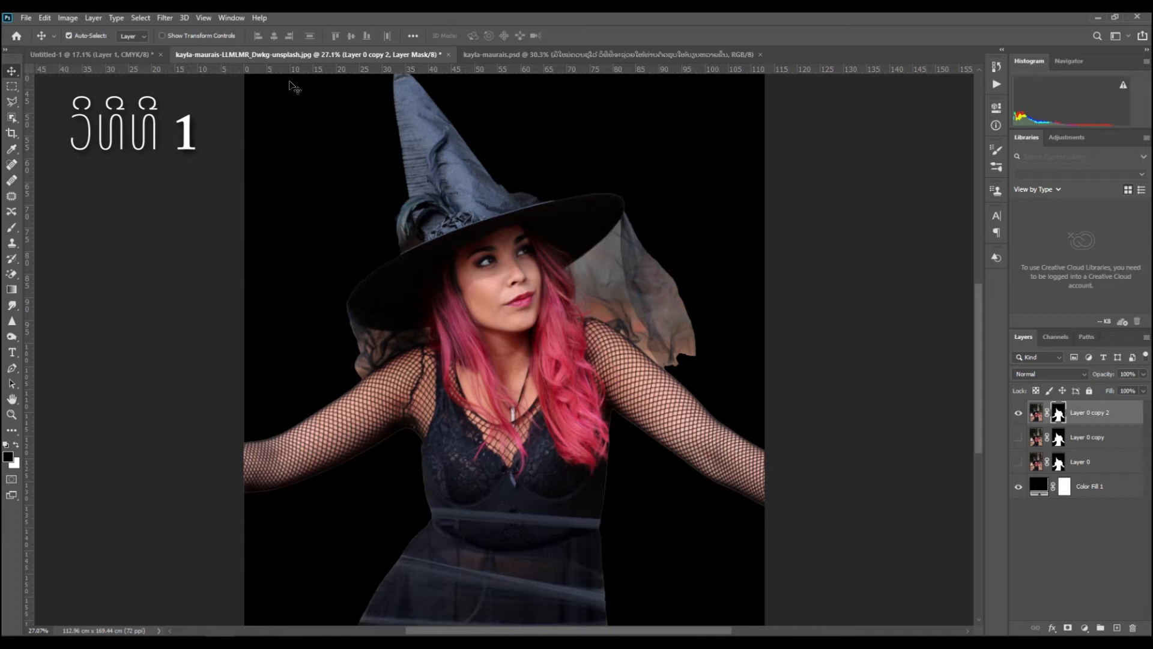
Apply the Minimum filter to Layer 0 copy 2's mask with a 1-pixel radius and Squareness preserved, comparing with the preview off and on
{"action": "left_click", "coordinate": [164, 18]}
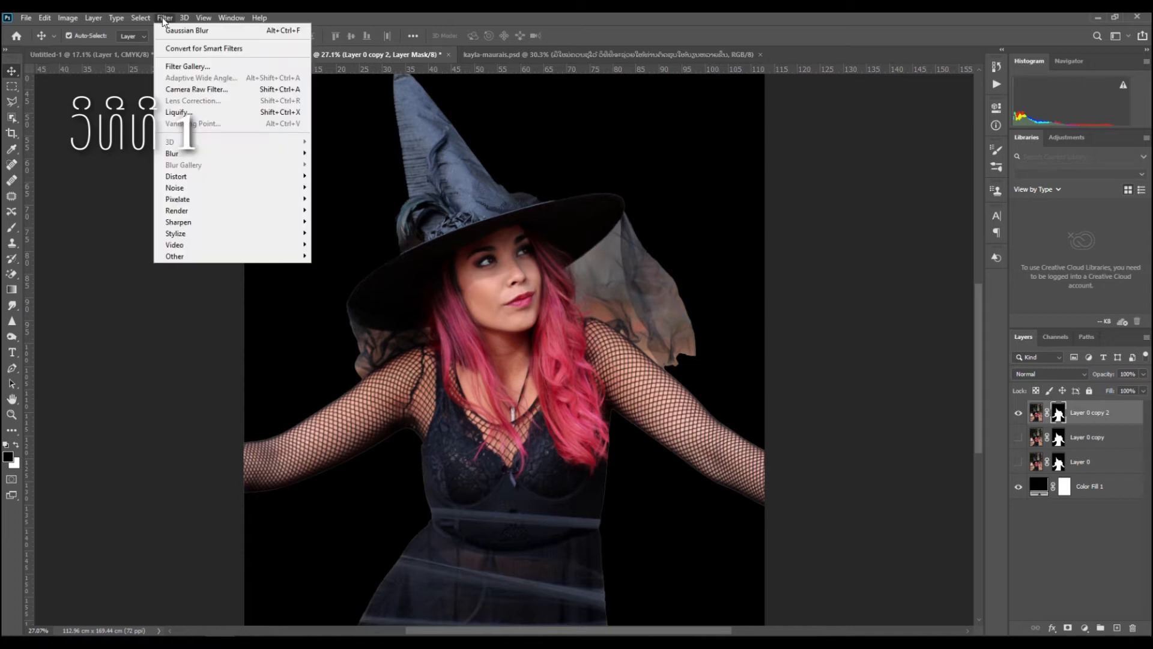
{"action": "mouse_move", "coordinate": [245, 257]}
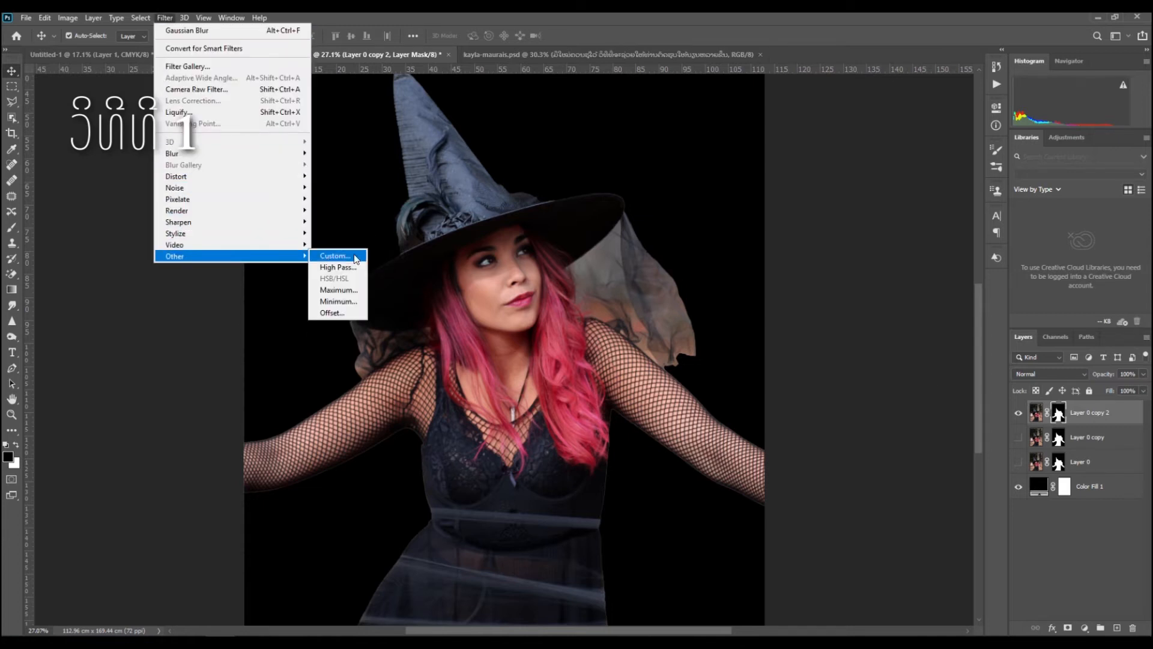
{"action": "left_click", "coordinate": [352, 303]}
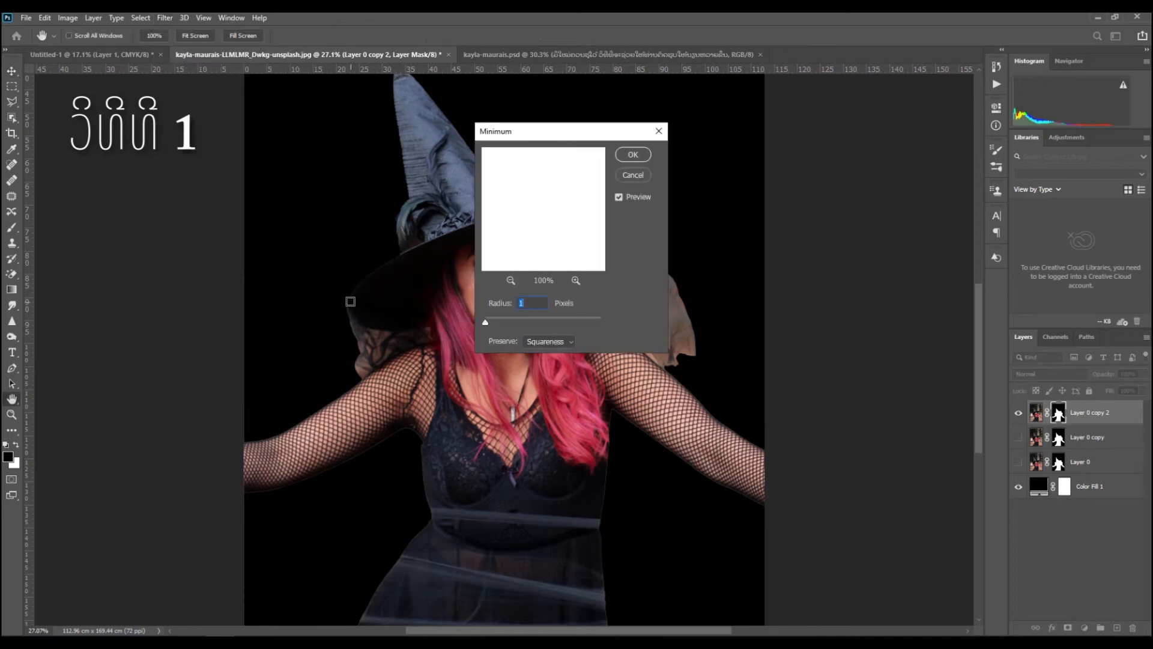
{"action": "left_click", "coordinate": [618, 197]}
{"action": "left_click", "coordinate": [618, 197]}
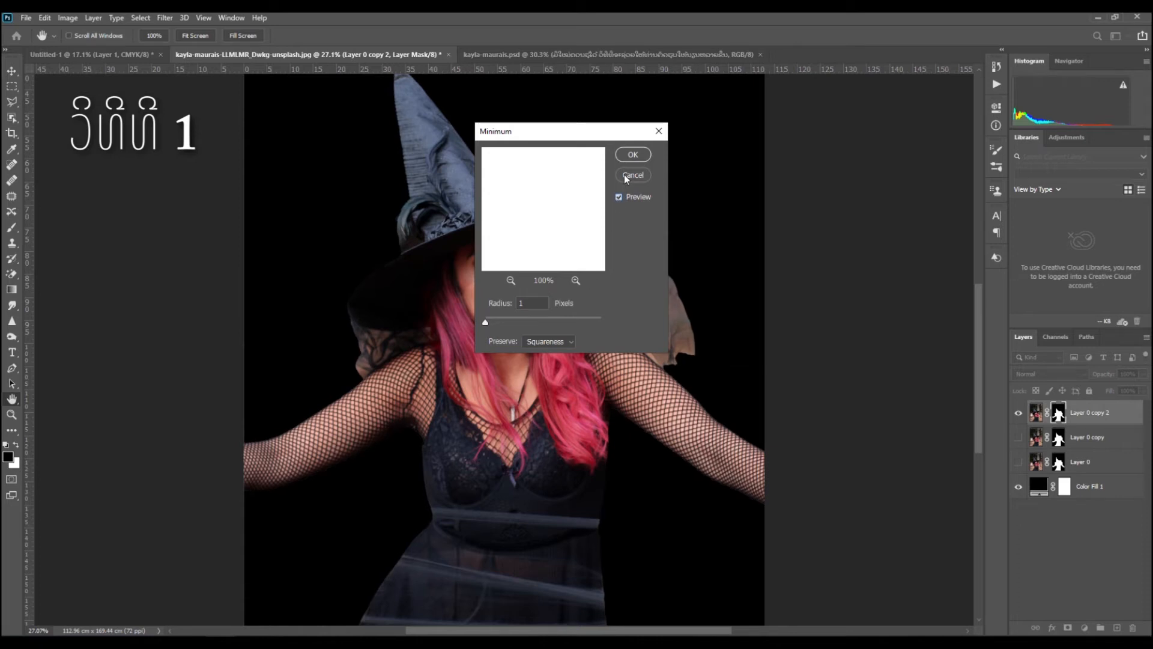
{"action": "left_click", "coordinate": [632, 156]}
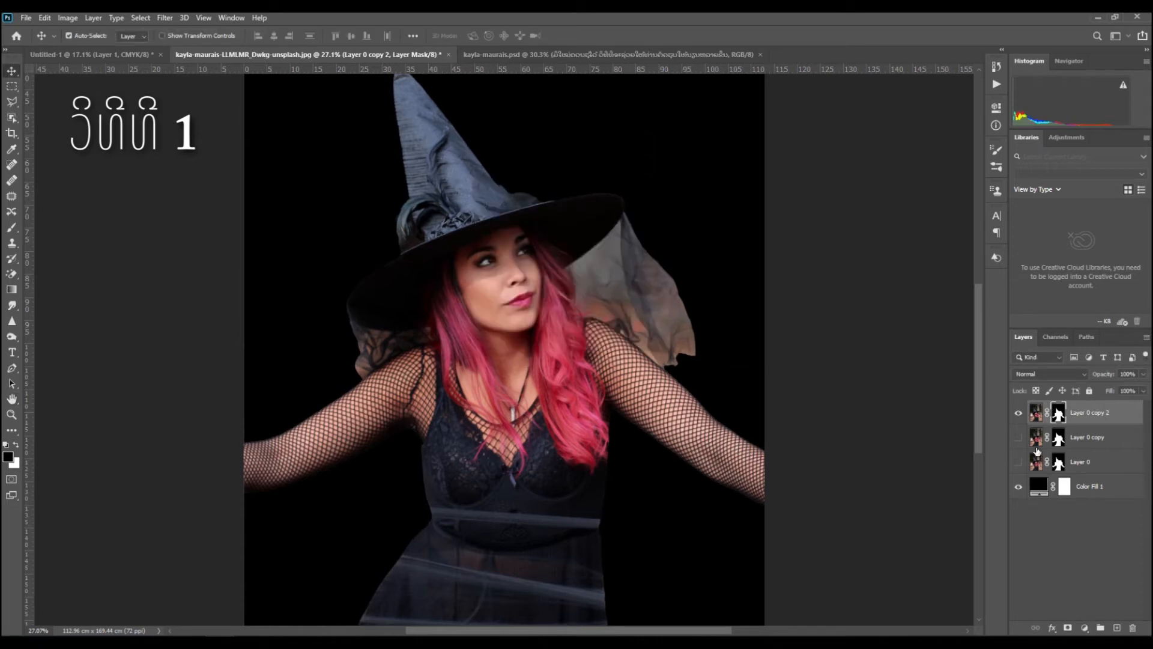
Compare the contracted arm and waist edges with the unfiltered cutout by toggling the visibility of Layer 0 copy
{"action": "scroll", "coordinate": [652, 587], "scroll_direction": "up", "scroll_amount": 6}
{"action": "scroll", "coordinate": [656, 540], "scroll_direction": "up", "scroll_amount": 3}
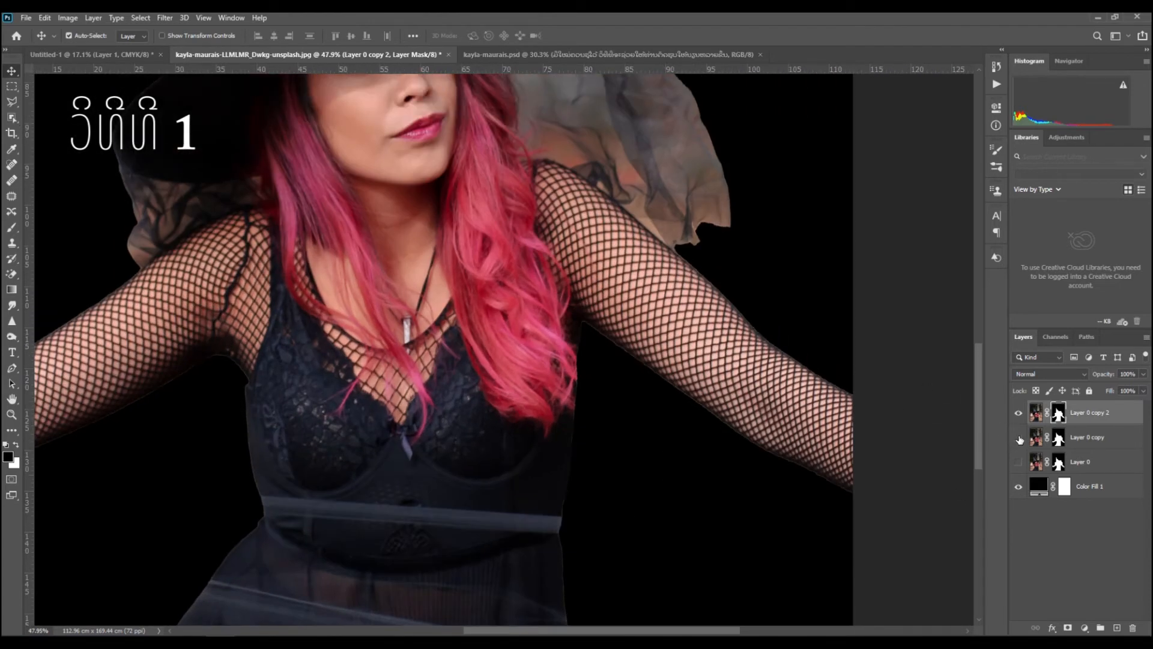
{"action": "left_click", "coordinate": [1018, 437]}
{"action": "left_click", "coordinate": [1019, 437]}
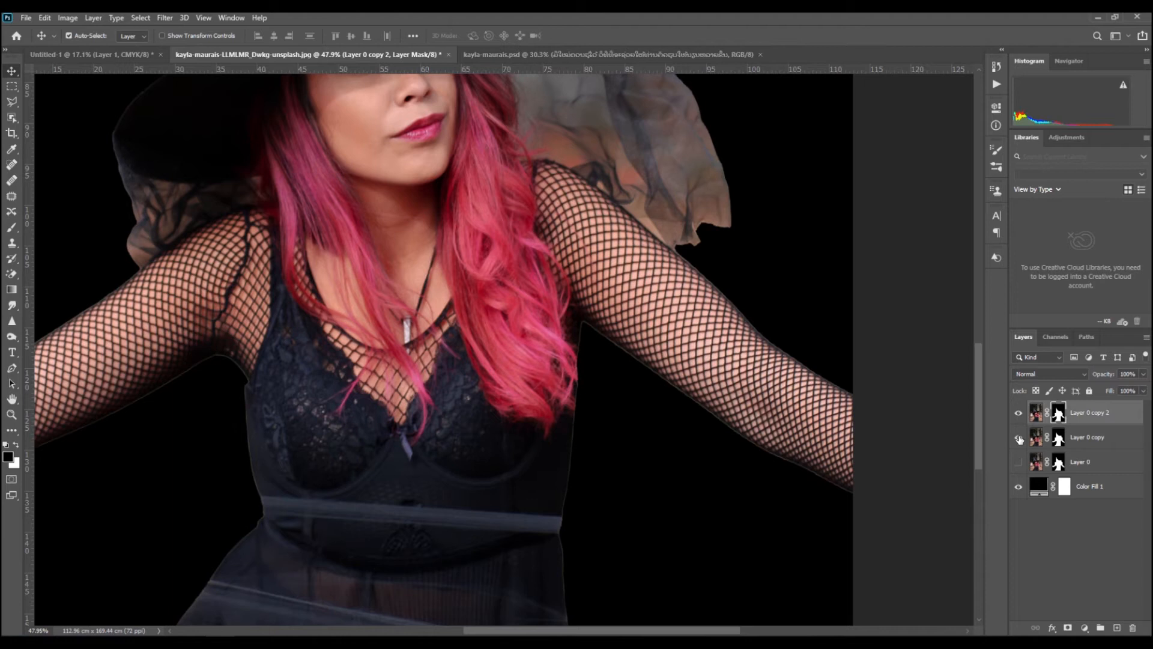
{"action": "left_click", "coordinate": [1020, 438]}
{"action": "left_click", "coordinate": [1019, 438]}
{"action": "left_click", "coordinate": [1020, 439]}
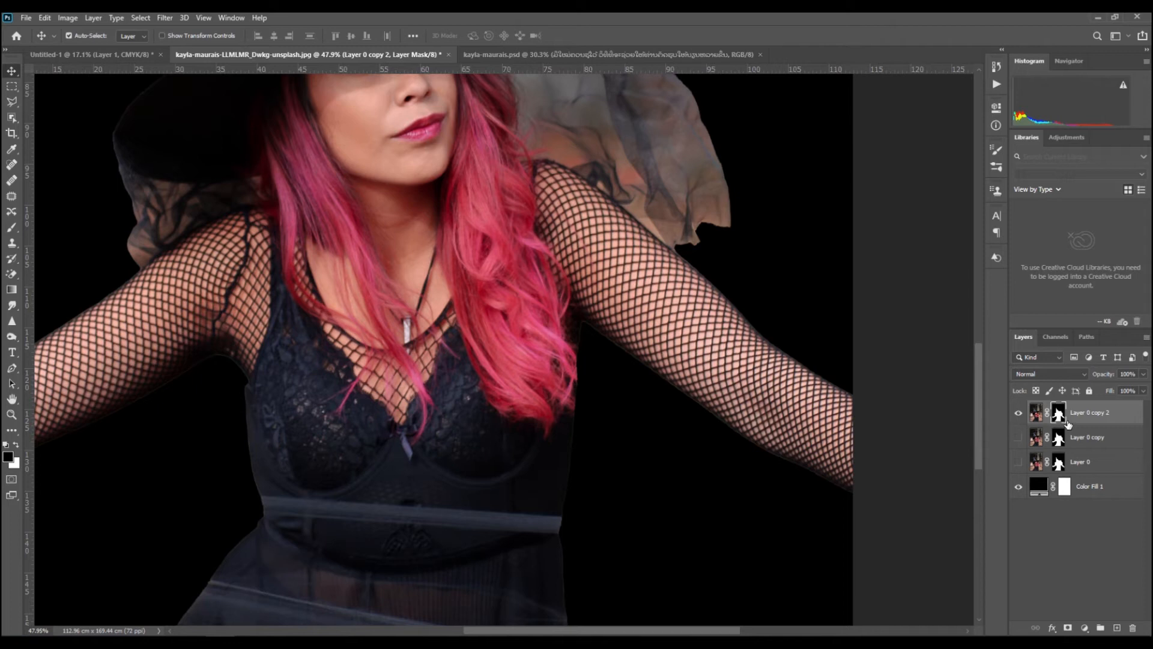
Delete Layer 0 copy 2 and make Layer 0 copy visible
{"action": "key", "text": "Delete"}
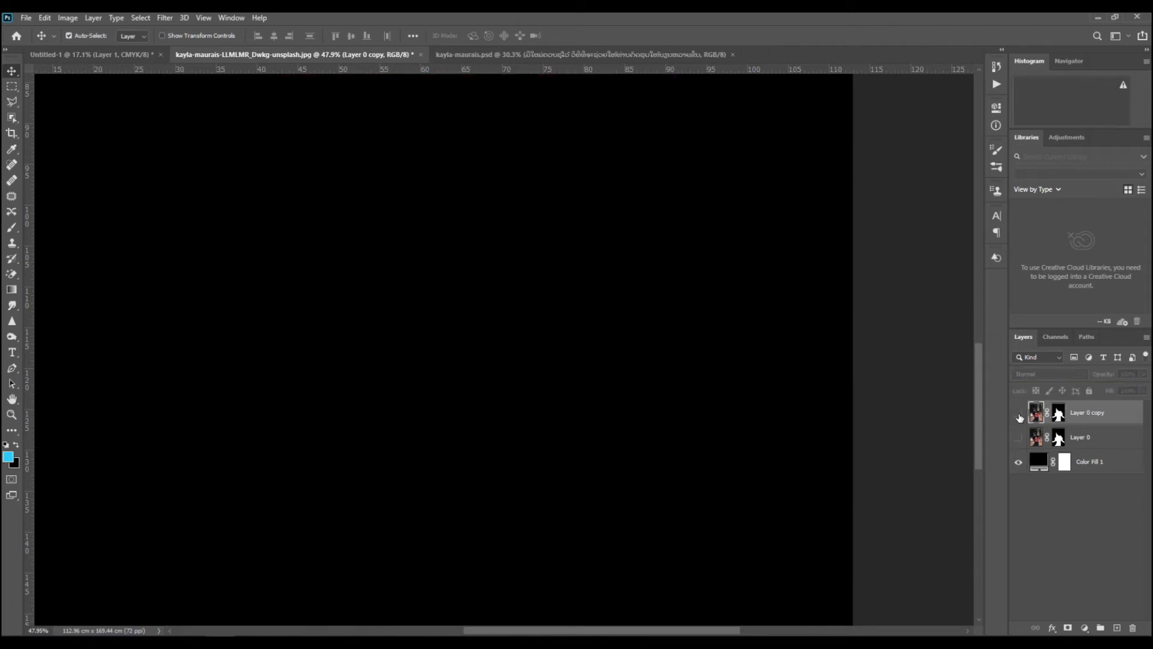
{"action": "left_click", "coordinate": [1019, 413]}
{"action": "scroll", "coordinate": [520, 351], "scroll_direction": "down", "scroll_amount": 2}
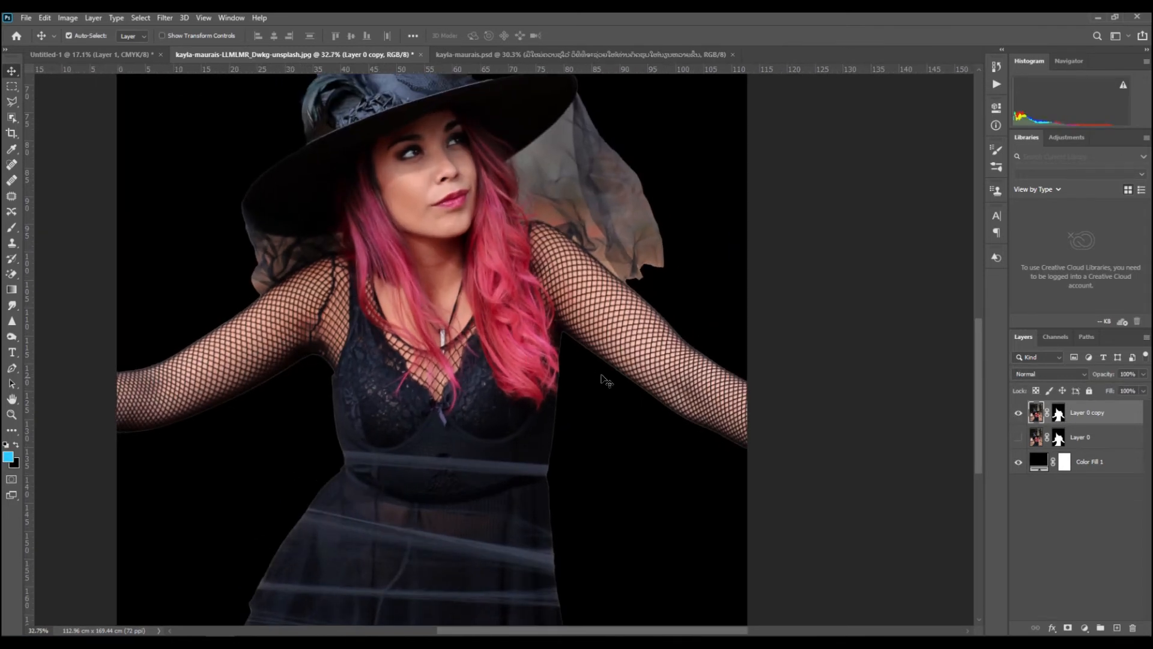
{"action": "scroll", "coordinate": [597, 407], "scroll_direction": "left", "scroll_amount": 4}
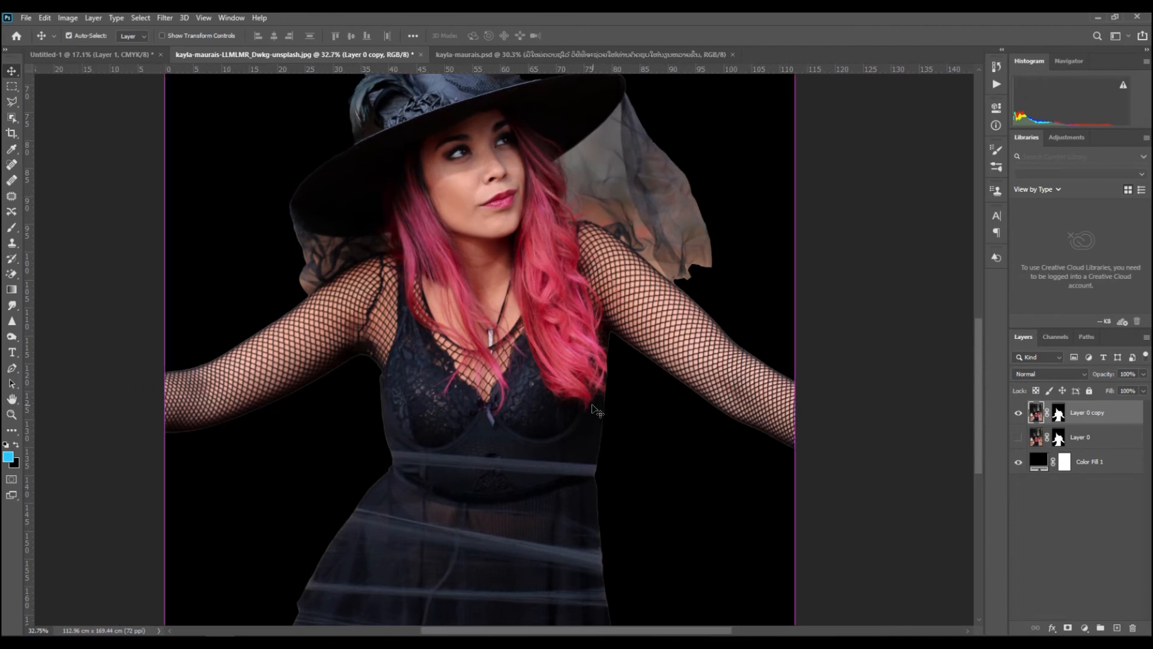
Activate the mask of Layer 0 copy and set up the Burn tool with a 175-pixel brush, Shadows range and 100% exposure
{"action": "left_click", "coordinate": [1058, 413]}
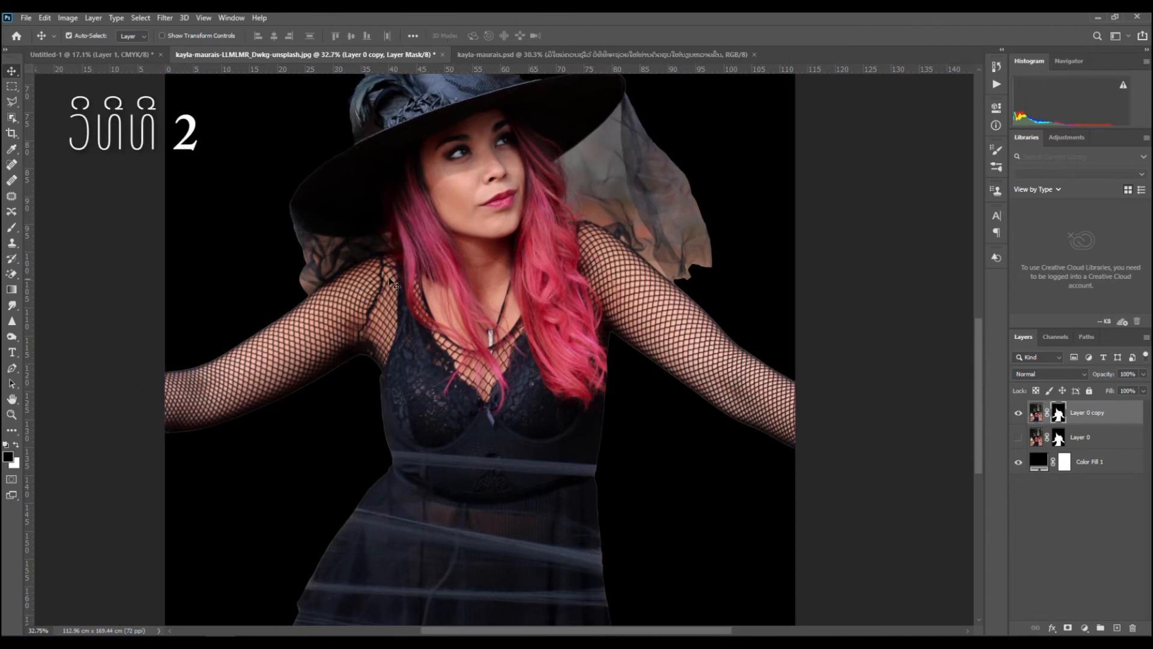
{"action": "left_click", "coordinate": [11, 338]}
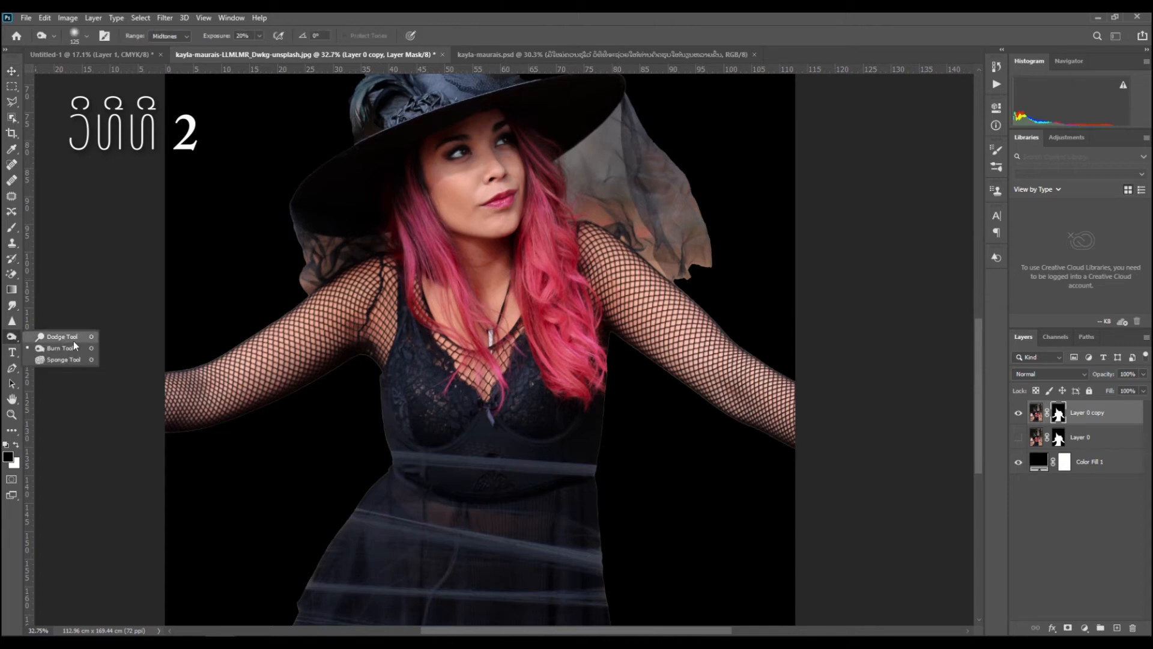
{"action": "left_click", "coordinate": [63, 337]}
{"action": "left_click", "coordinate": [11, 336]}
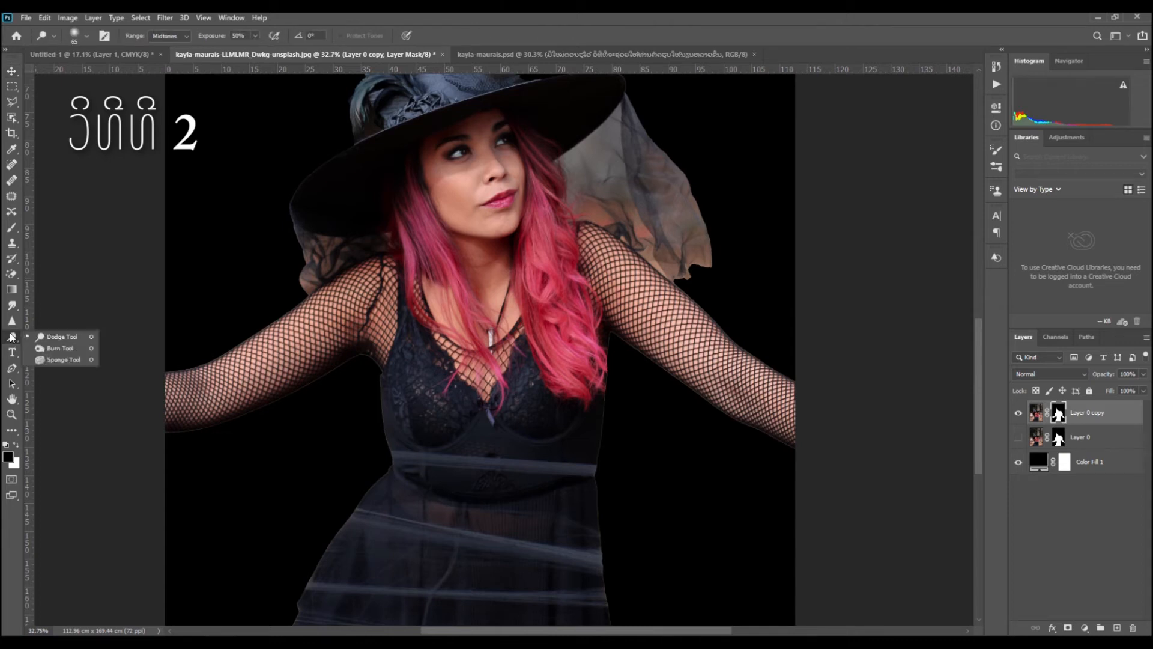
{"action": "left_click", "coordinate": [58, 352]}
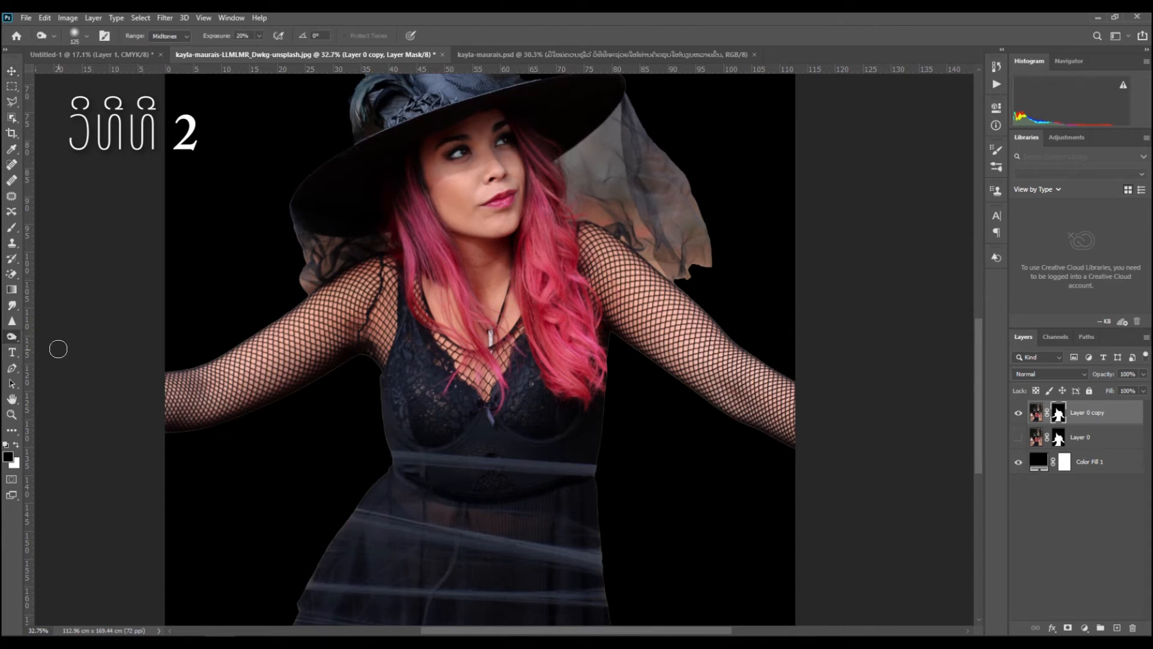
{"action": "left_click", "coordinate": [185, 36]}
{"action": "left_click", "coordinate": [176, 46]}
{"action": "key", "text": "bracketright"}
{"action": "key", "text": "bracketright"}
{"action": "left_click", "coordinate": [260, 36]}
{"action": "left_click_drag", "start_coordinate": [275, 47], "coordinate": [306, 51]}
Burn the mask of Layer 0 copy along the torso and dress edge below the pink hair
{"action": "scroll", "coordinate": [632, 429], "scroll_direction": "up", "scroll_amount": 2}
{"action": "scroll", "coordinate": [632, 430], "scroll_direction": "up", "scroll_amount": 3}
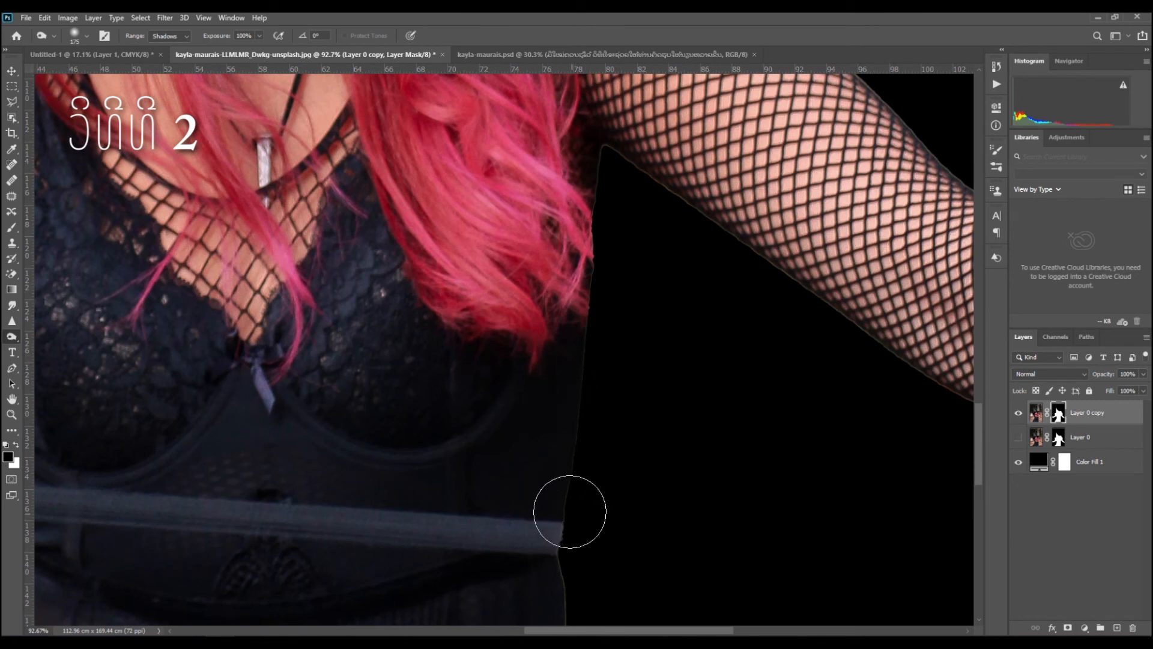
{"action": "scroll", "coordinate": [572, 523], "scroll_direction": "down", "scroll_amount": 3}
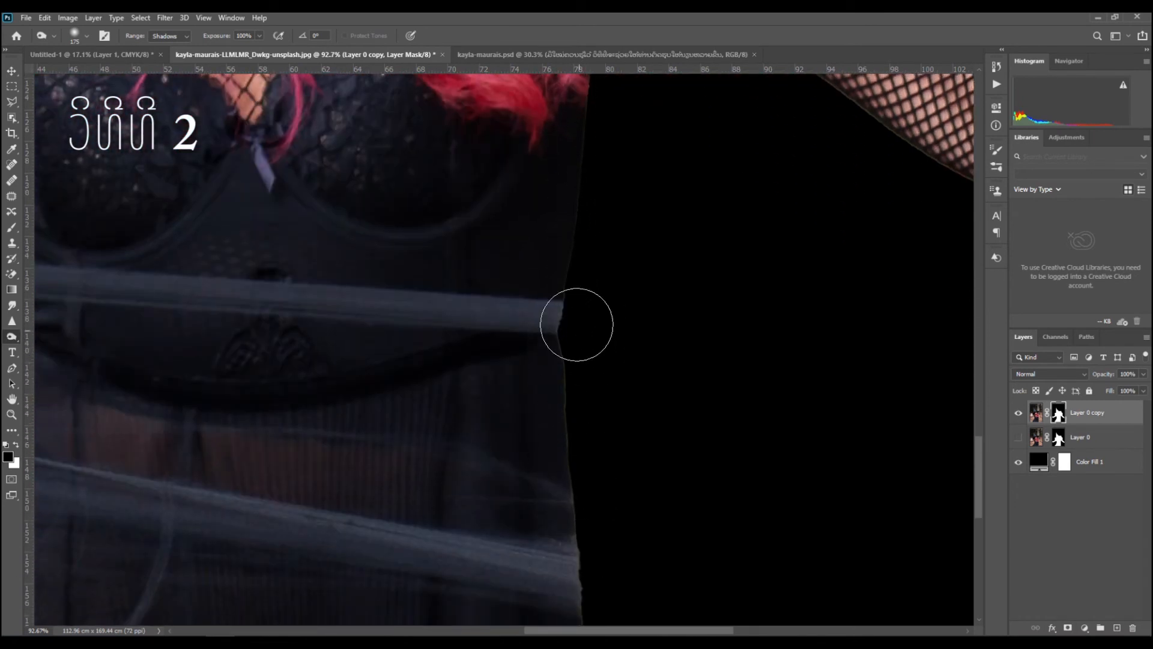
{"action": "scroll", "coordinate": [574, 420], "scroll_direction": "down", "scroll_amount": 3}
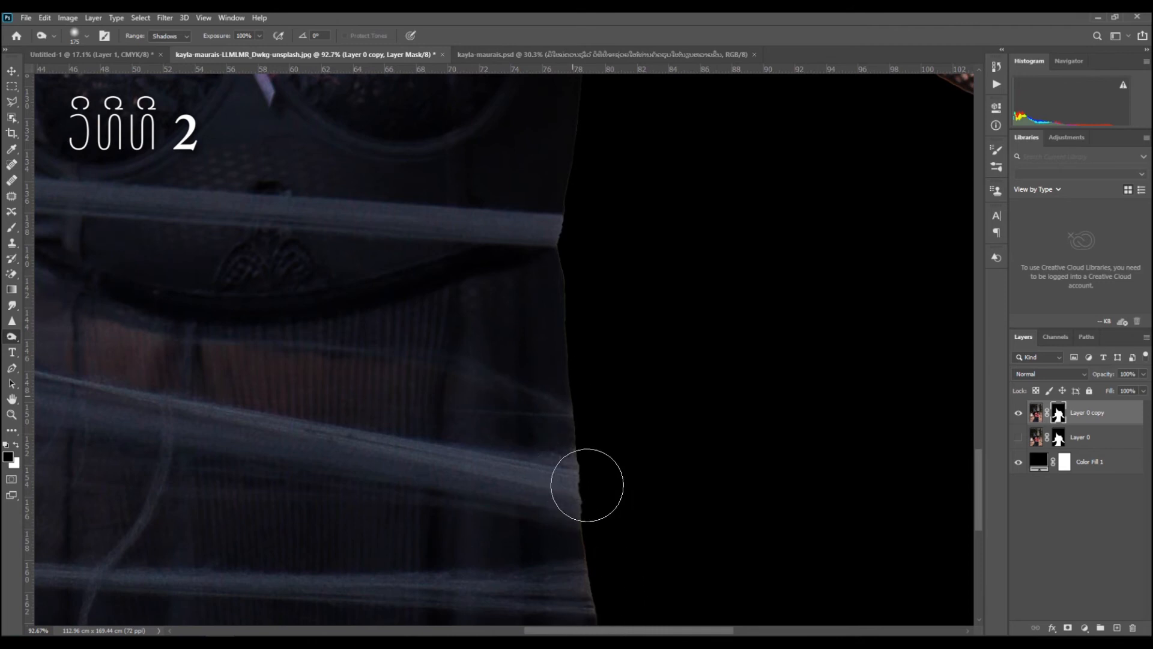
{"action": "scroll", "coordinate": [547, 289], "scroll_direction": "down", "scroll_amount": 10}
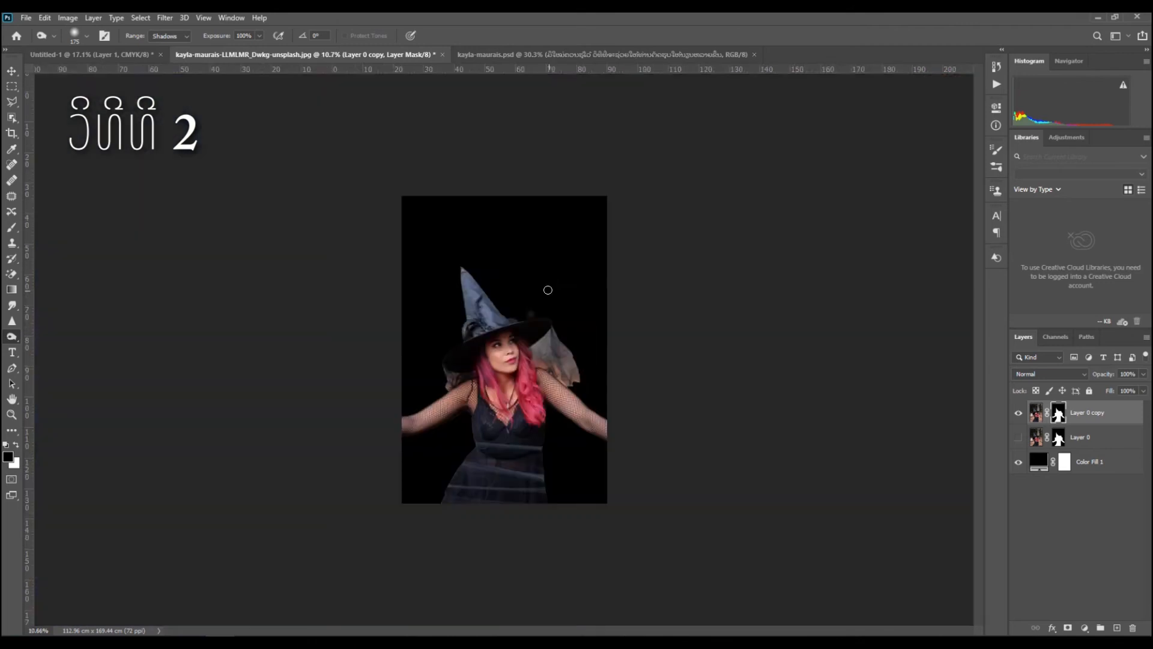
{"action": "scroll", "coordinate": [431, 486], "scroll_direction": "up", "scroll_amount": 6}
{"action": "scroll", "coordinate": [441, 551], "scroll_direction": "up", "scroll_amount": 3}
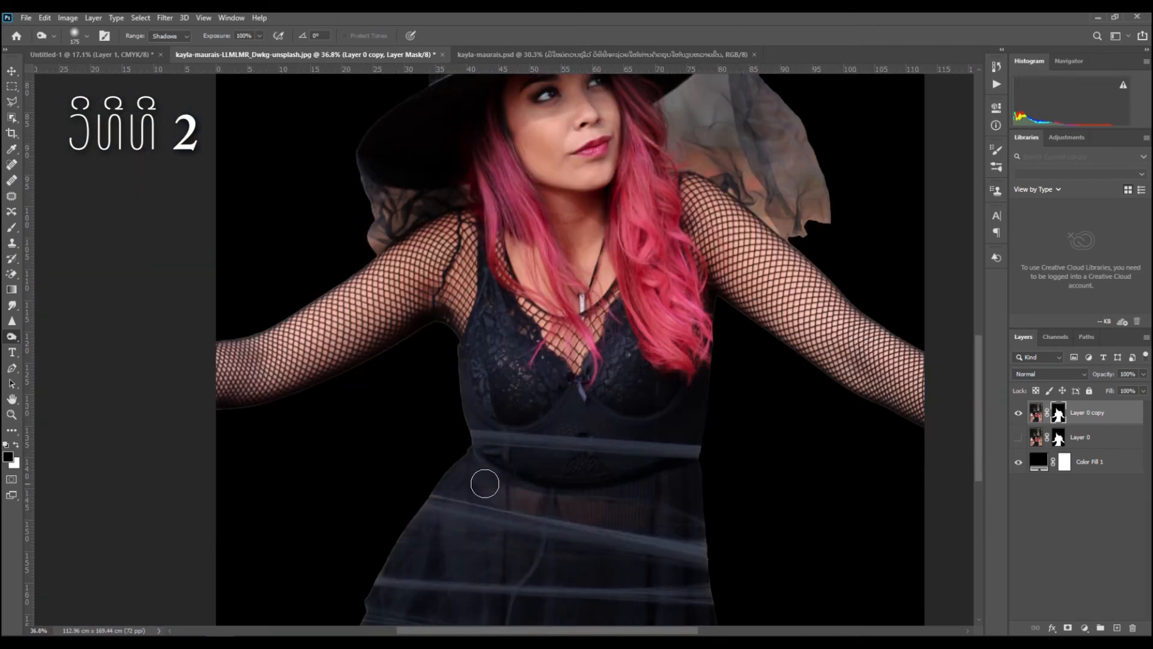
{"action": "scroll", "coordinate": [739, 355], "scroll_direction": "up", "scroll_amount": 2}
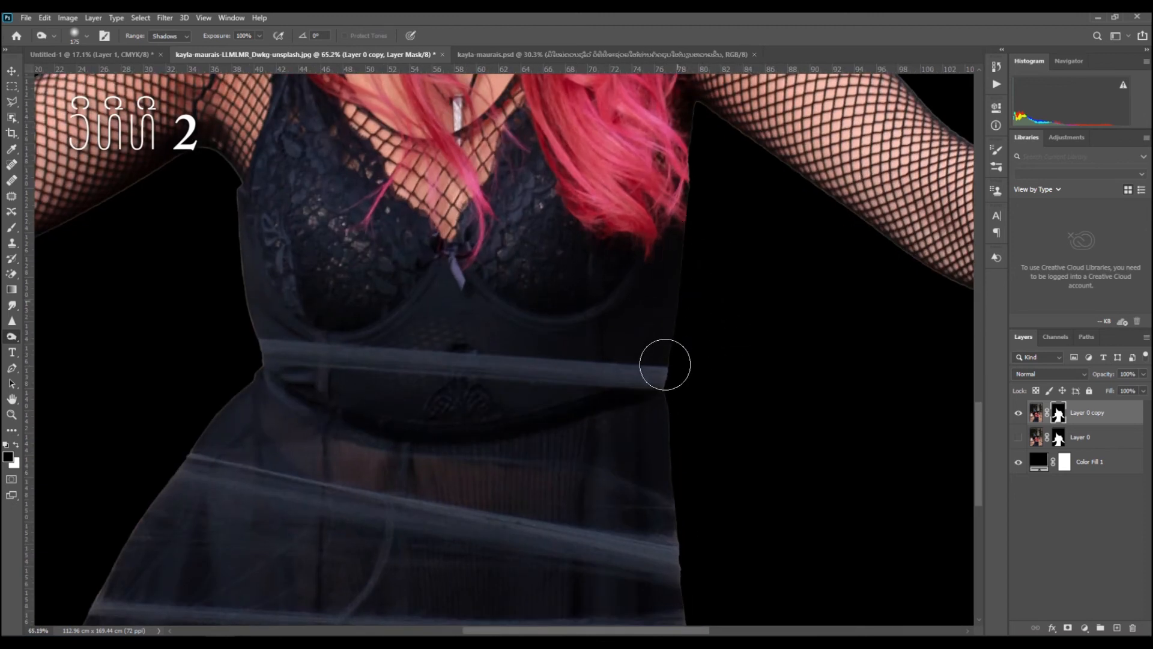
Burn the mask along the underside of the arm and the adjoining waist edge on the image's left
{"action": "scroll", "coordinate": [608, 357], "scroll_direction": "down", "scroll_amount": 2}
{"action": "scroll", "coordinate": [337, 338], "scroll_direction": "left", "scroll_amount": 1}
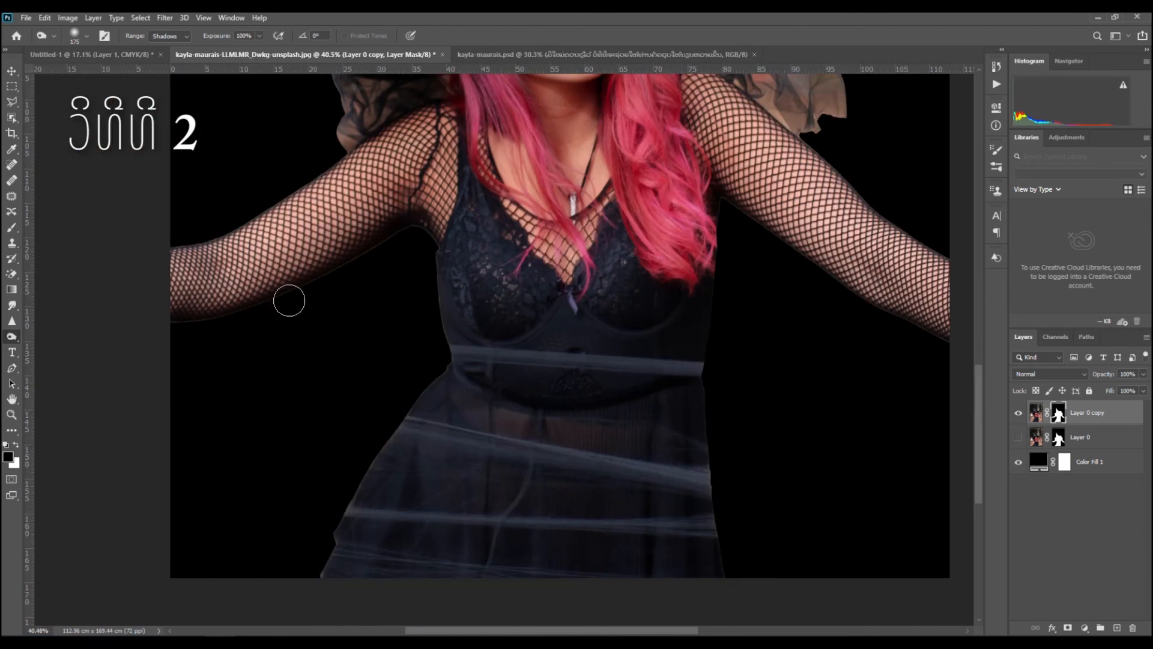
{"action": "scroll", "coordinate": [439, 272], "scroll_direction": "up", "scroll_amount": 2}
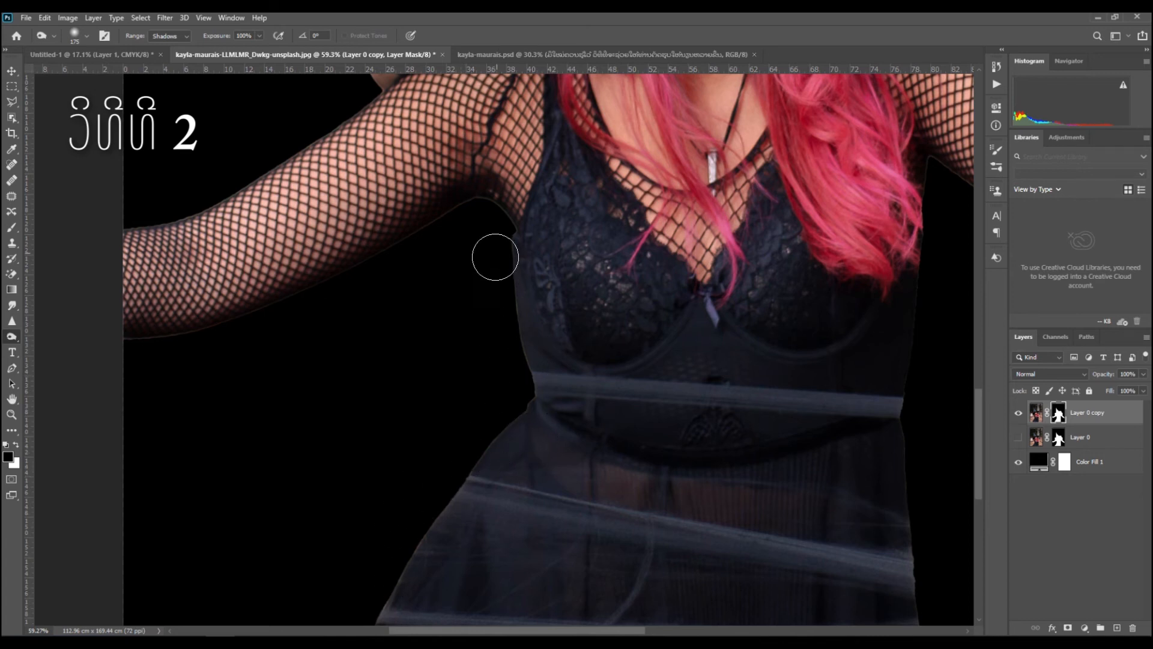
{"action": "key", "text": "ctrl+0"}
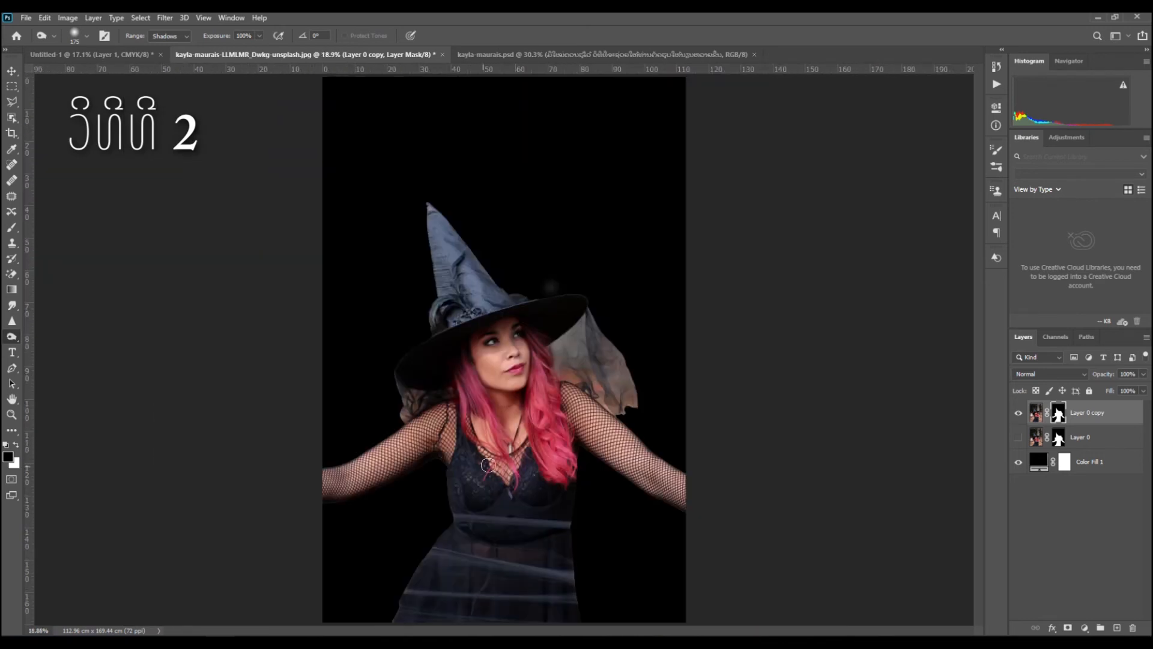
{"action": "scroll", "coordinate": [414, 525], "scroll_direction": "up", "scroll_amount": 4}
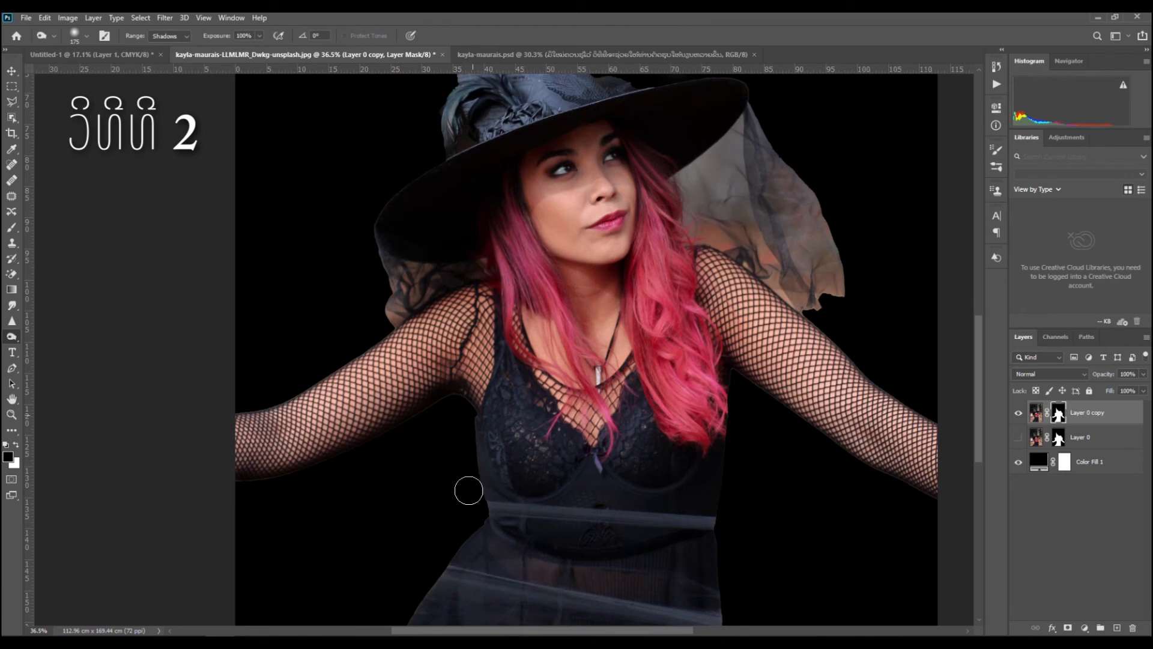
Toggle Layer 0's visibility to compare its edges with the burned copy, and delete Layer 0 copy
{"action": "scroll", "coordinate": [465, 430], "scroll_direction": "down", "scroll_amount": 5}
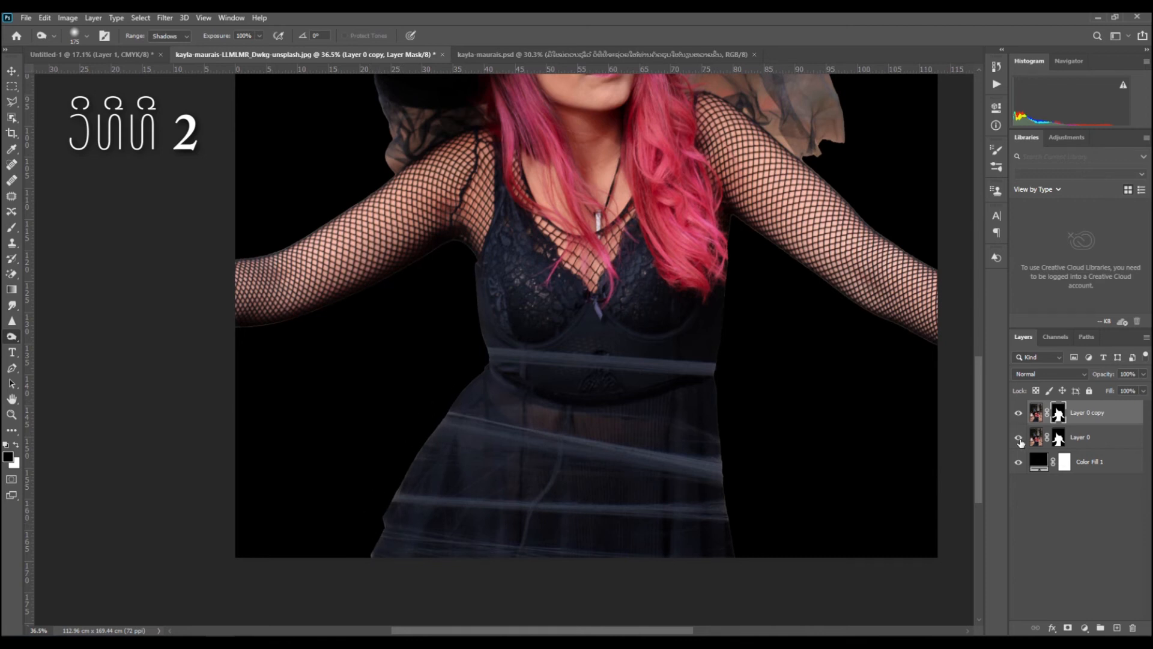
{"action": "scroll", "coordinate": [811, 404], "scroll_direction": "up", "scroll_amount": 3}
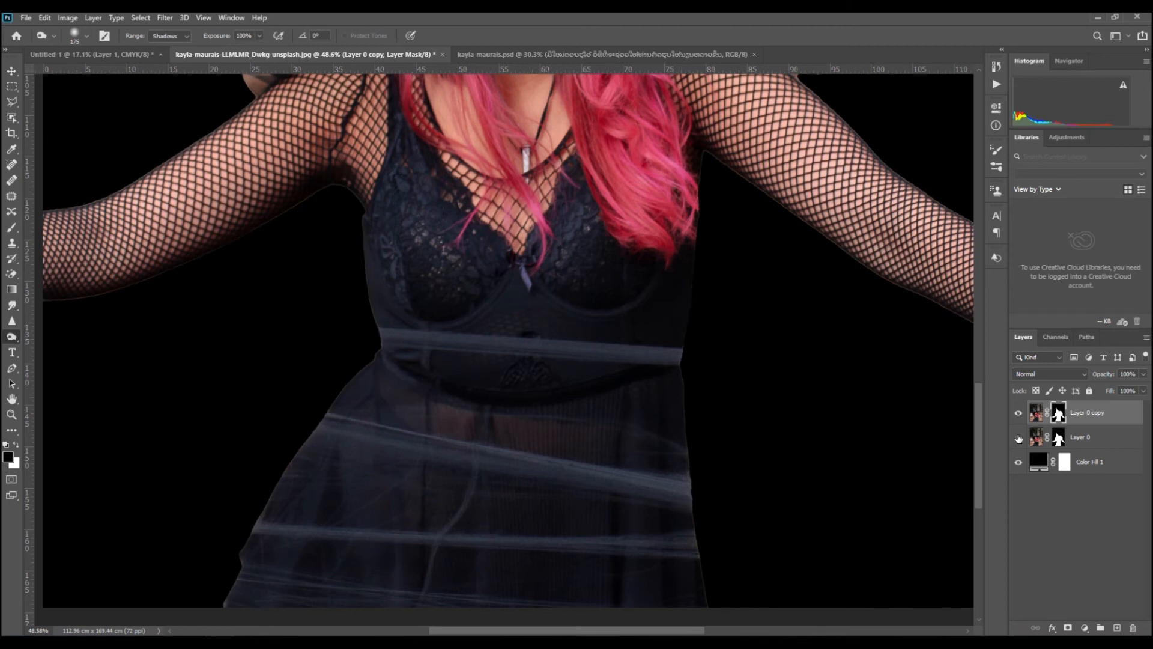
{"action": "left_click", "coordinate": [1019, 438]}
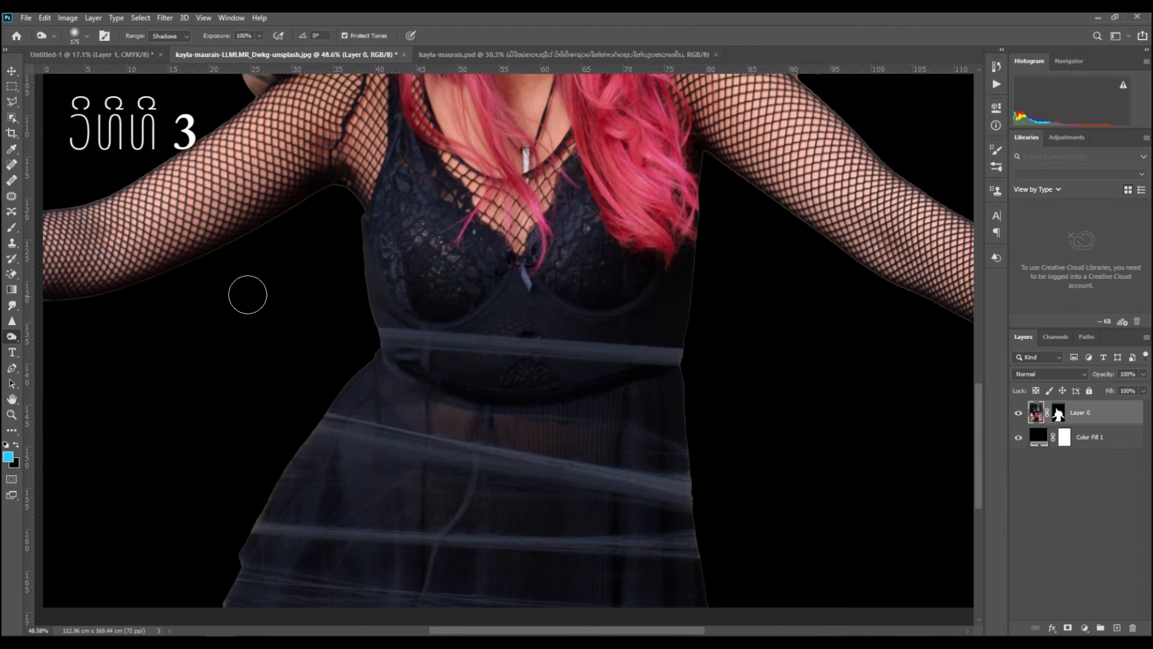
Switch to the Move tool, make the layer mask of Layer 0 active, and examine the arm and dress edges
{"action": "left_click", "coordinate": [14, 73]}
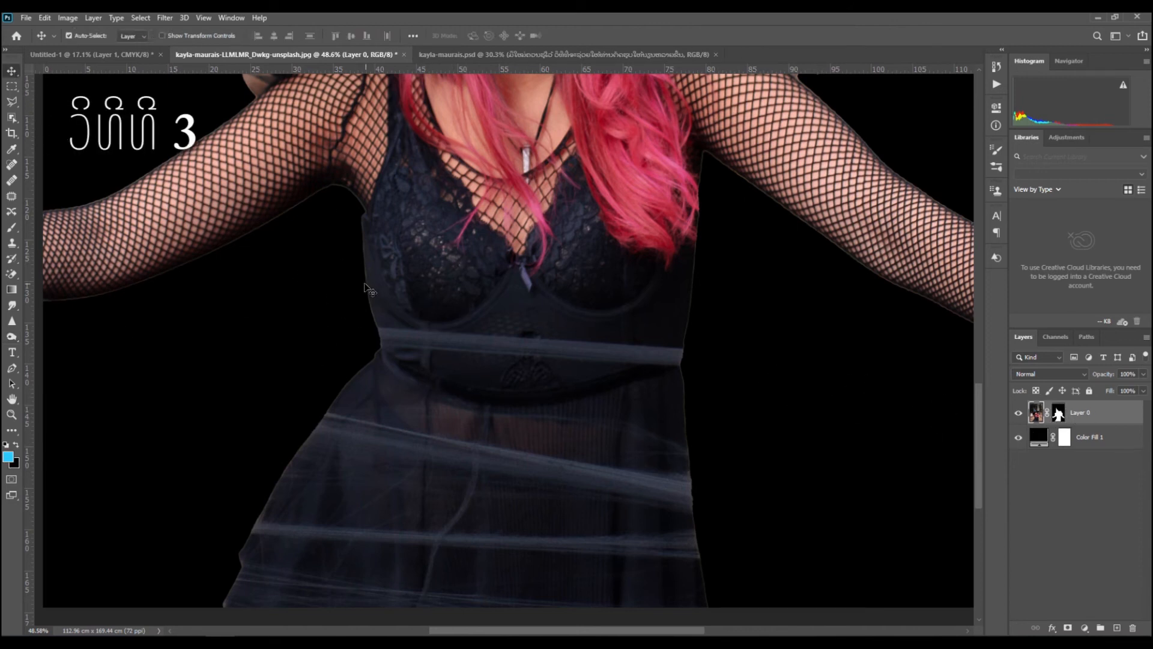
{"action": "left_click", "coordinate": [1058, 413]}
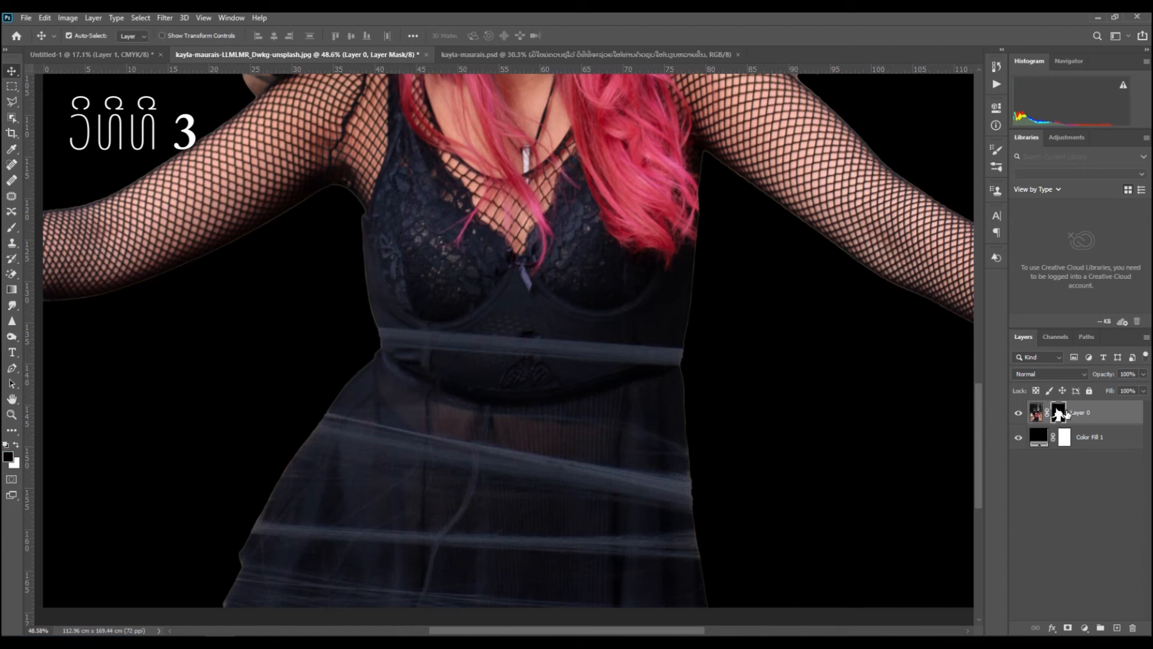
{"action": "scroll", "coordinate": [688, 283], "scroll_direction": "down", "scroll_amount": 6}
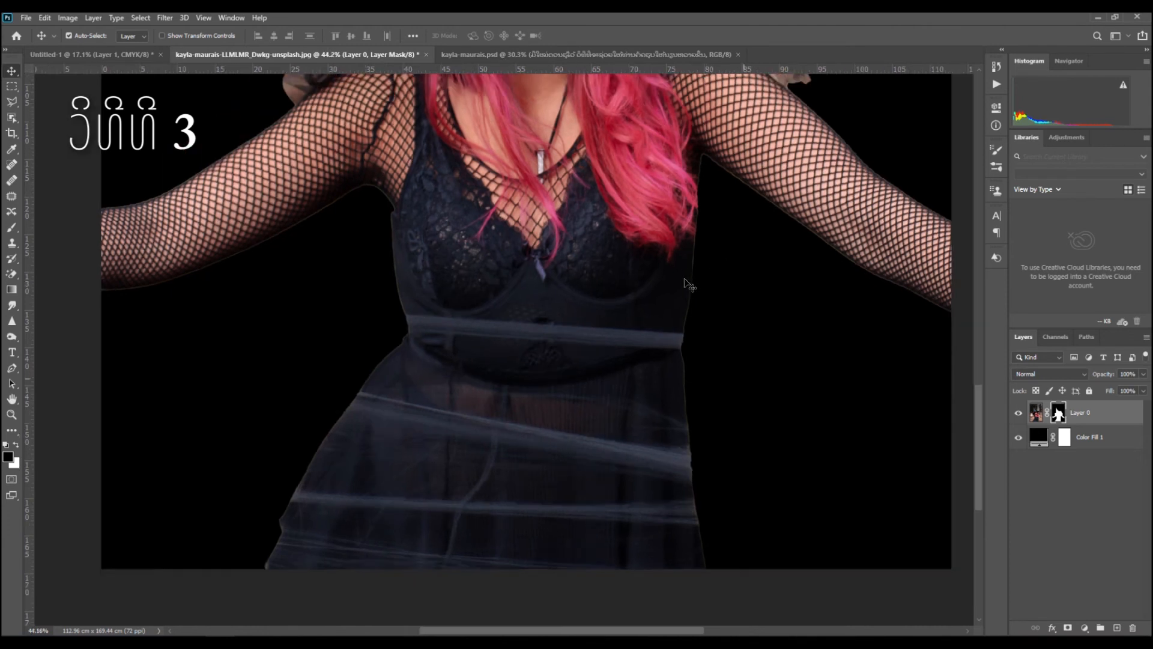
{"action": "scroll", "coordinate": [687, 282], "scroll_direction": "up", "scroll_amount": 6}
{"action": "scroll", "coordinate": [688, 283], "scroll_direction": "down", "scroll_amount": 4}
{"action": "scroll", "coordinate": [687, 283], "scroll_direction": "up", "scroll_amount": 4}
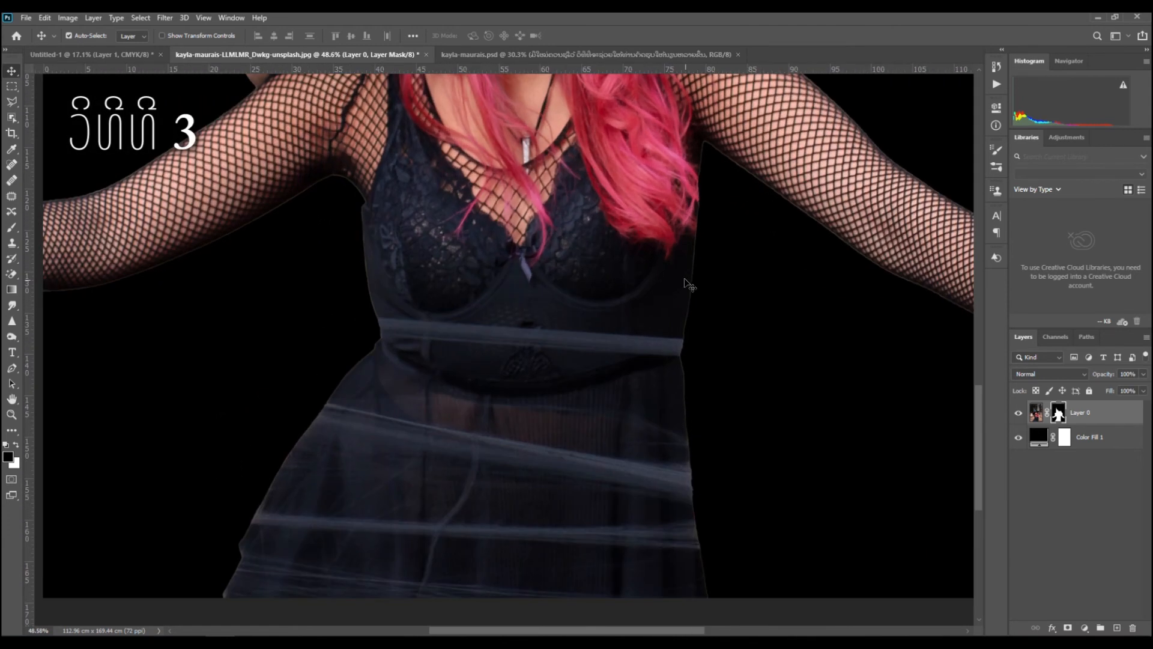
{"action": "scroll", "coordinate": [546, 301], "scroll_direction": "down", "scroll_amount": 1}
{"action": "scroll", "coordinate": [546, 301], "scroll_direction": "down", "scroll_amount": 7}
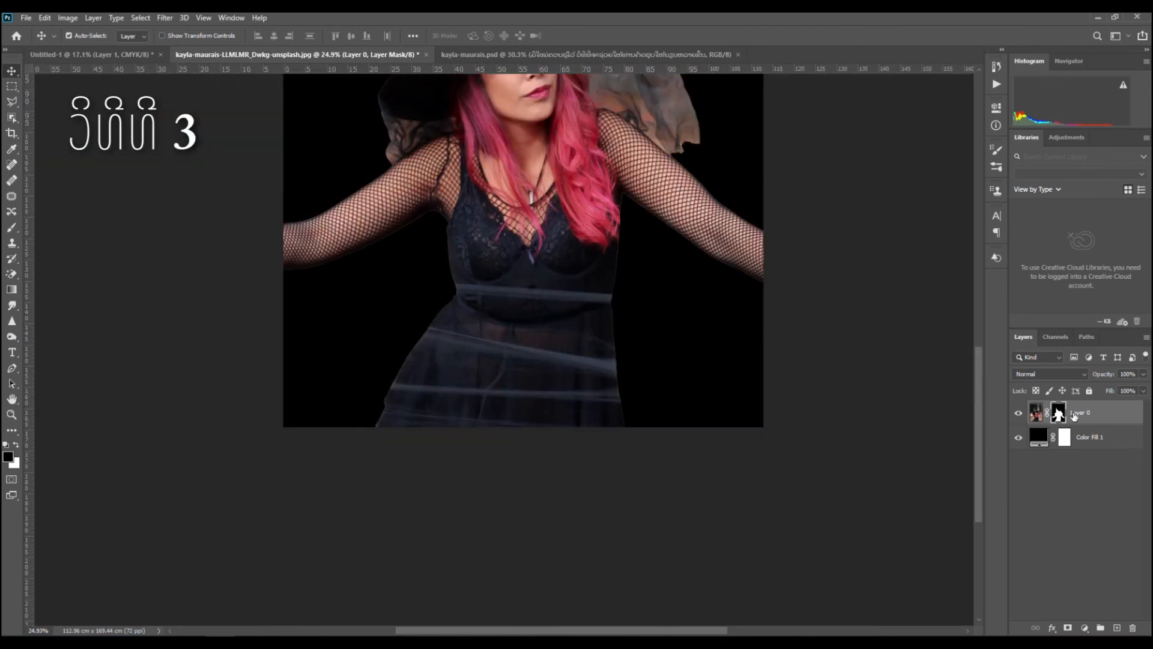
Smudge Layer 0's mask beneath the arm on the image's left with a 700-pixel Smudge tool brush at 15% strength
{"action": "right_click", "coordinate": [17, 311]}
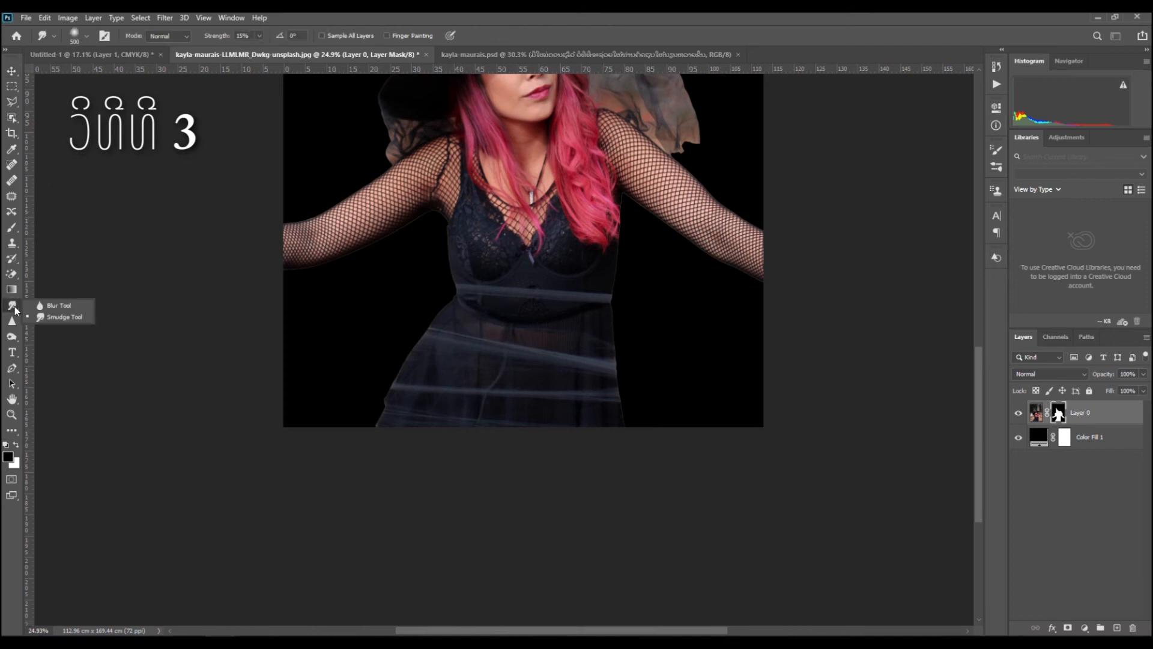
{"action": "left_click", "coordinate": [54, 304]}
{"action": "right_click", "coordinate": [12, 308]}
{"action": "left_click", "coordinate": [48, 319]}
{"action": "scroll", "coordinate": [678, 279], "scroll_direction": "up", "scroll_amount": 4}
{"action": "key", "text": "bracketright"}
{"action": "key", "text": "bracketright"}
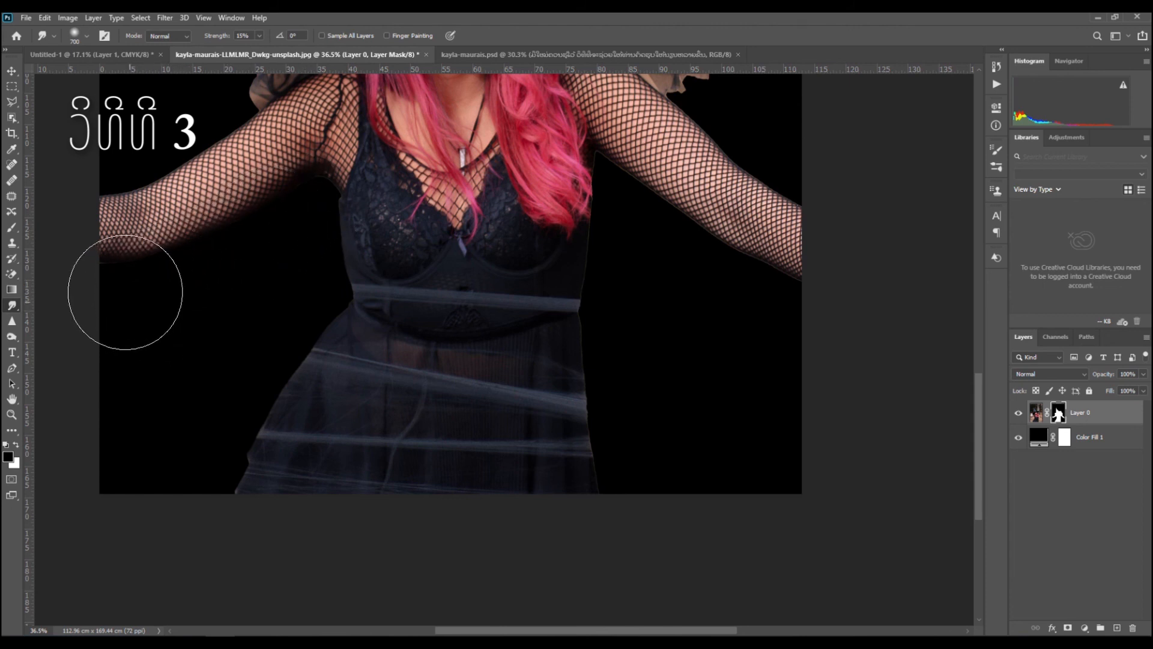
Examine the smudged edges along both arms and around the whole figure, and switch to the Move tool
{"action": "scroll", "coordinate": [142, 159], "scroll_direction": "up", "scroll_amount": 2}
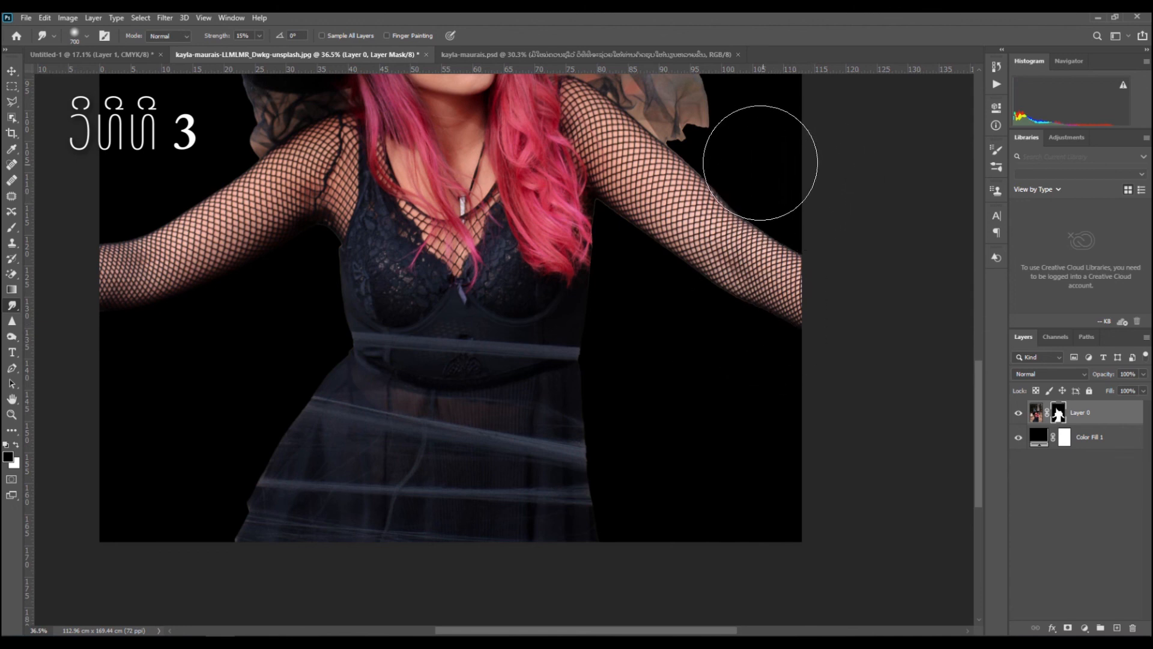
{"action": "scroll", "coordinate": [644, 316], "scroll_direction": "down", "scroll_amount": 3}
{"action": "scroll", "coordinate": [627, 355], "scroll_direction": "down", "scroll_amount": 2}
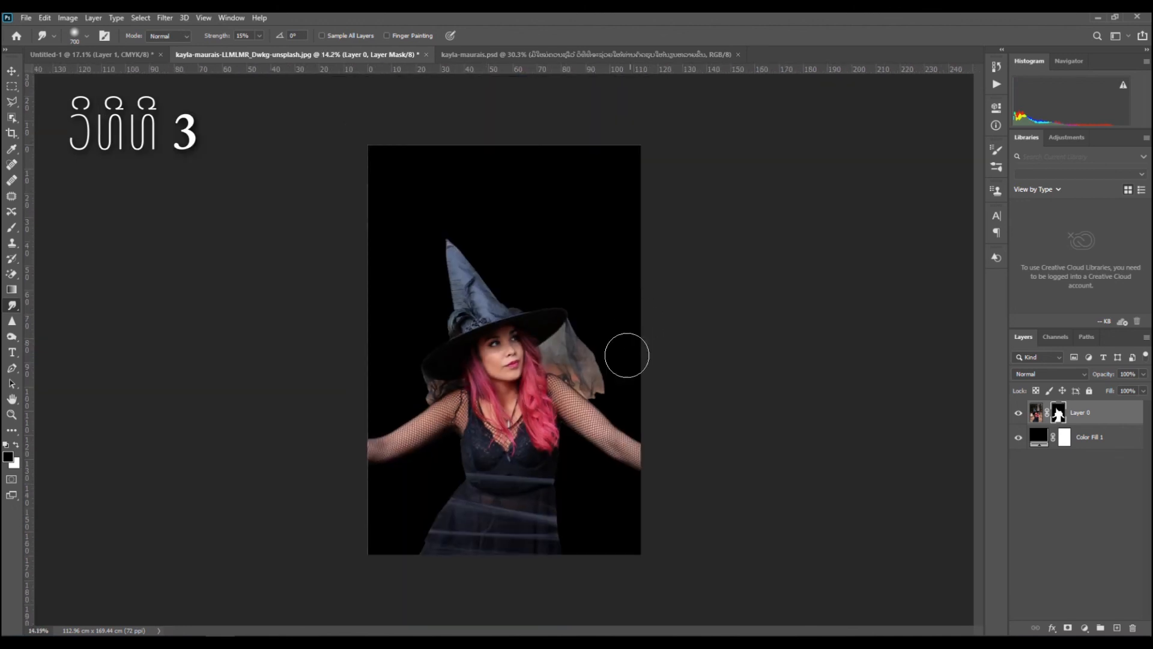
{"action": "scroll", "coordinate": [530, 472], "scroll_direction": "up", "scroll_amount": 2}
{"action": "scroll", "coordinate": [428, 476], "scroll_direction": "down", "scroll_amount": 3}
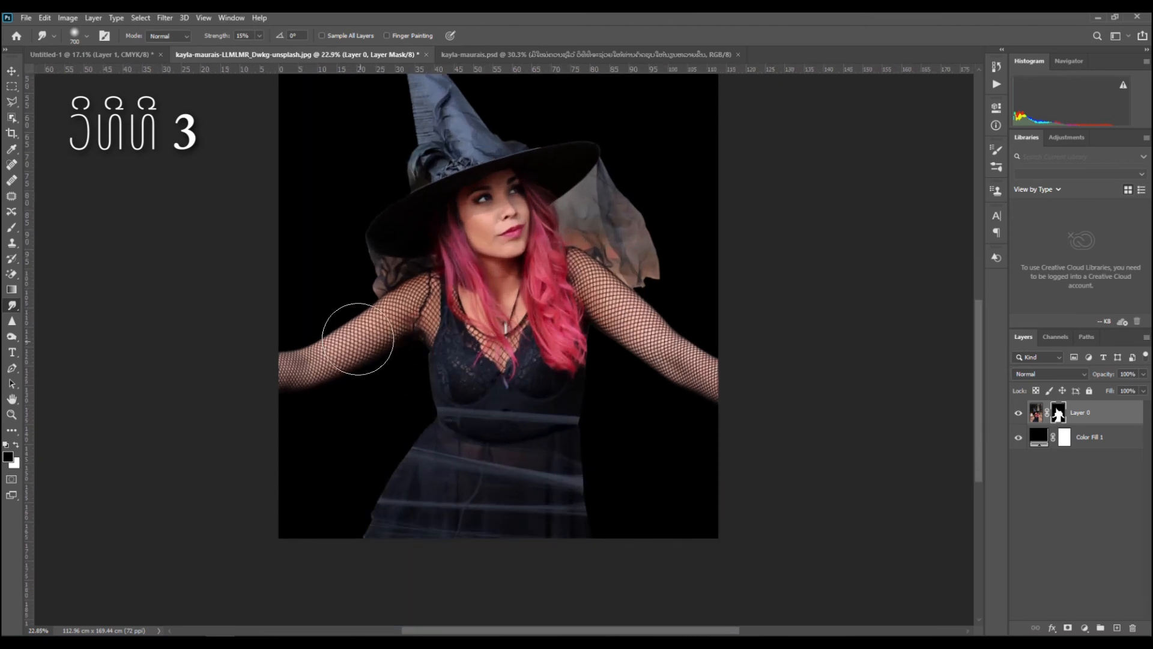
{"action": "left_click", "coordinate": [10, 71]}
{"action": "left_click", "coordinate": [127, 54]}
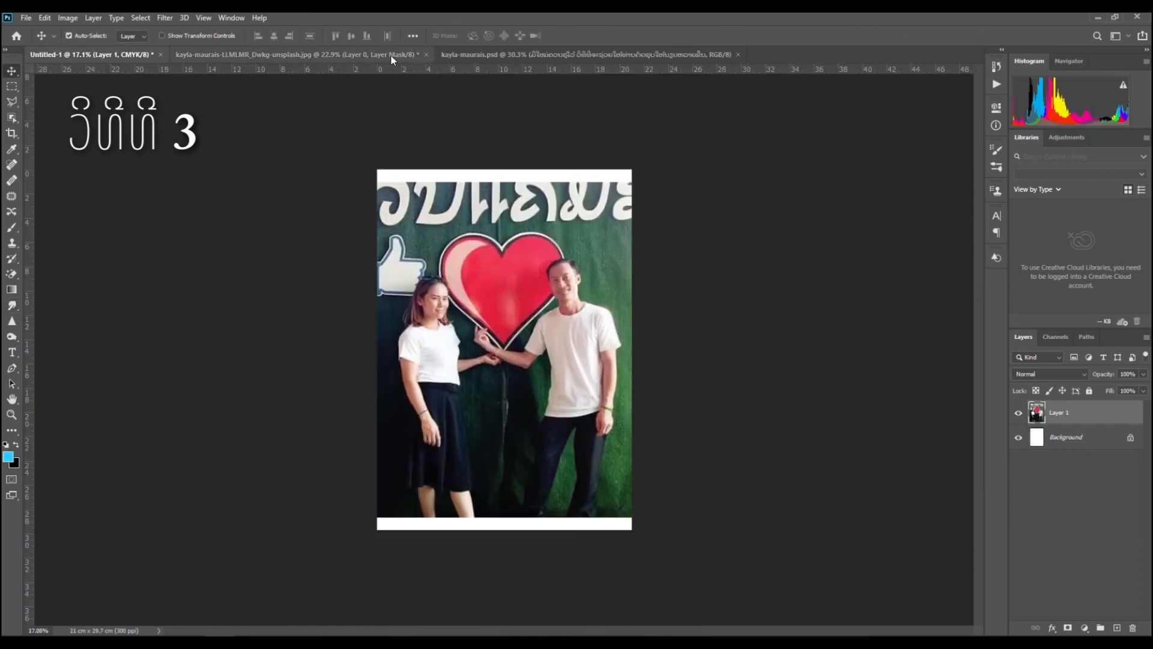
{"action": "left_click", "coordinate": [486, 57]}
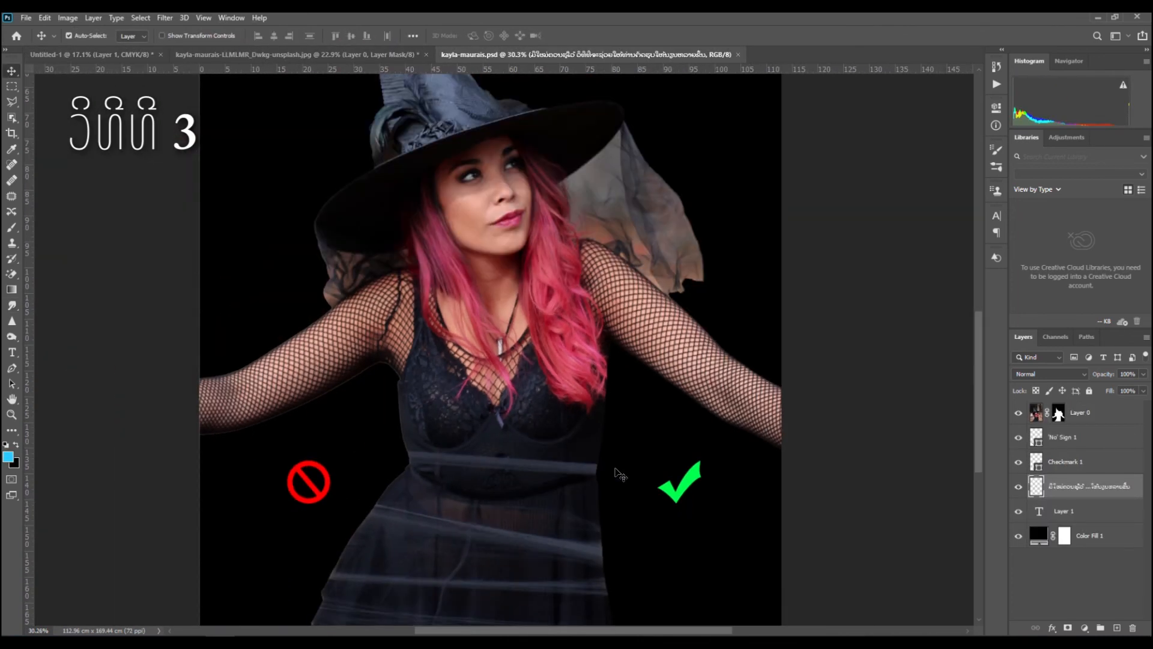
{"action": "scroll", "coordinate": [621, 474], "scroll_direction": "down", "scroll_amount": 2}
{"action": "scroll", "coordinate": [447, 432], "scroll_direction": "up", "scroll_amount": 3}
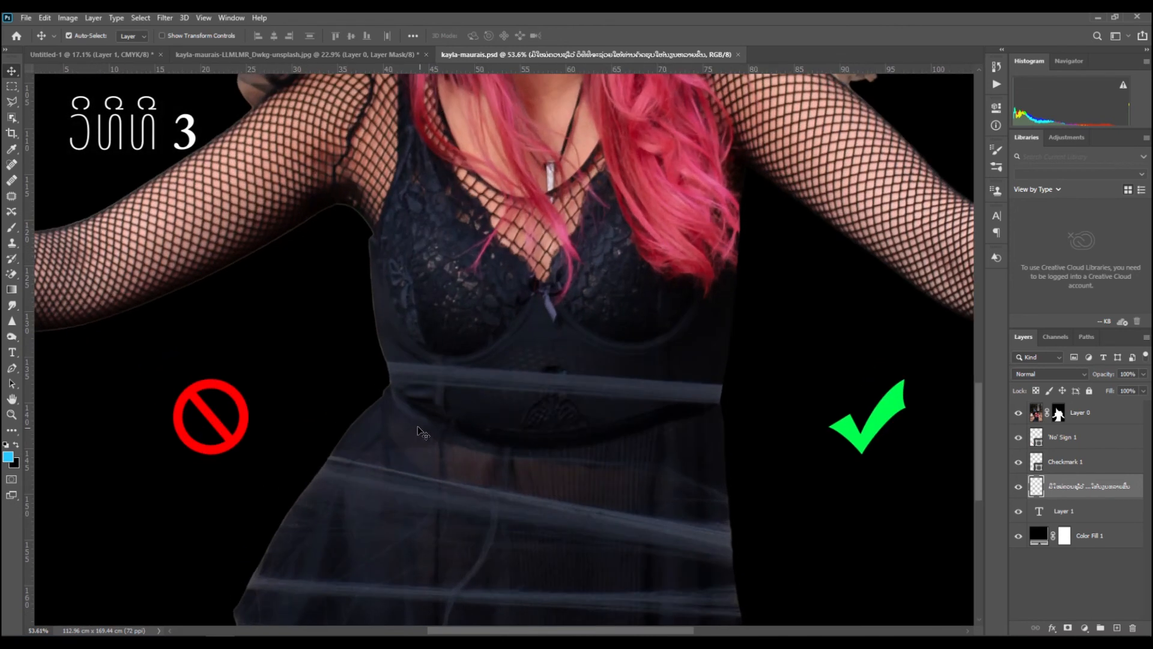